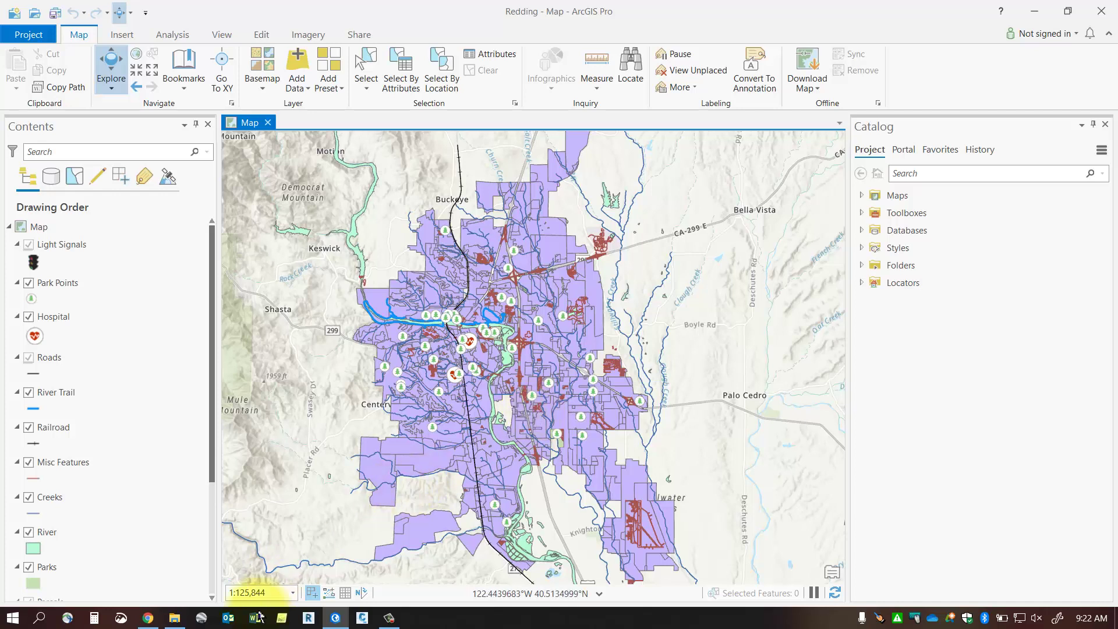
# Set the Redding map's display scale to 1:130,000
pyautogui.click(273, 593)
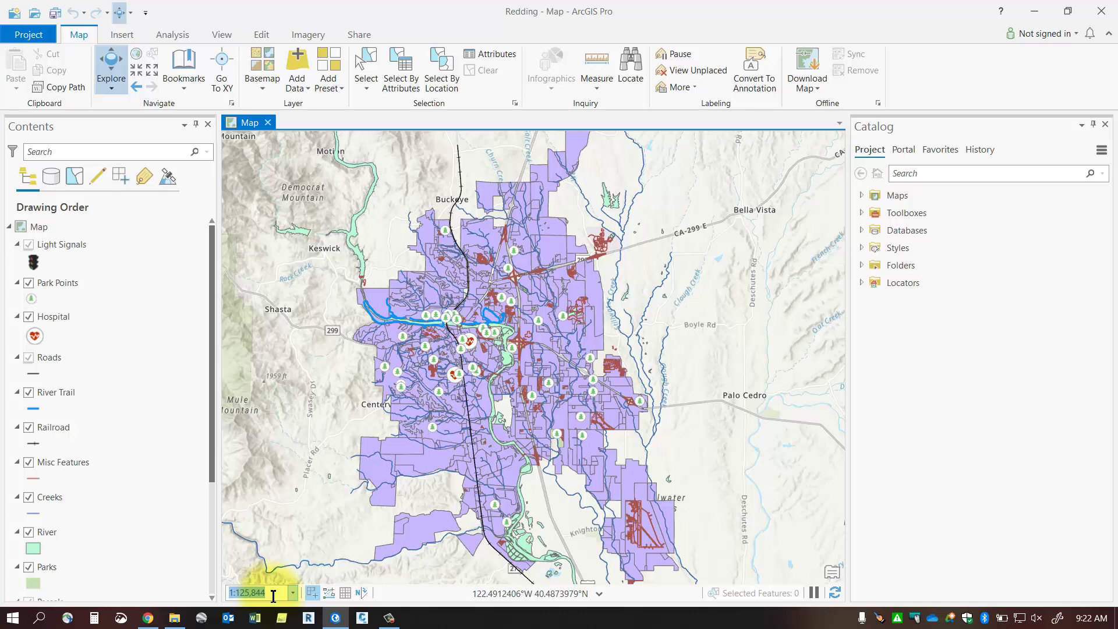
pyautogui.write('130,000')
pyautogui.press('Return')
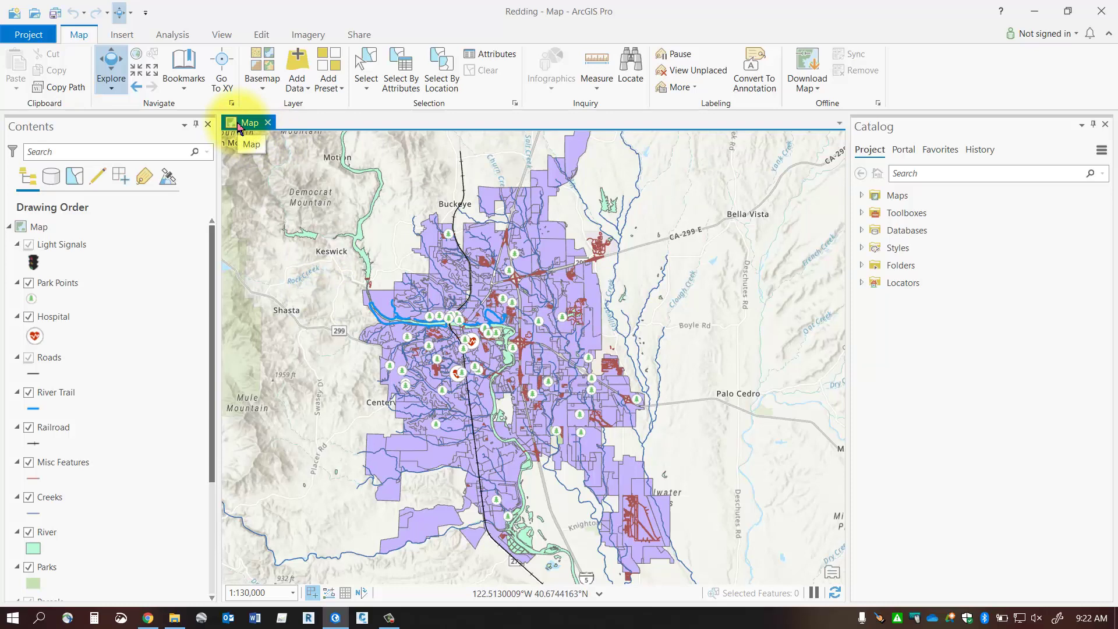
# Create a new blank layout using the ISO Portrait A3 page size
pyautogui.click(122, 36)
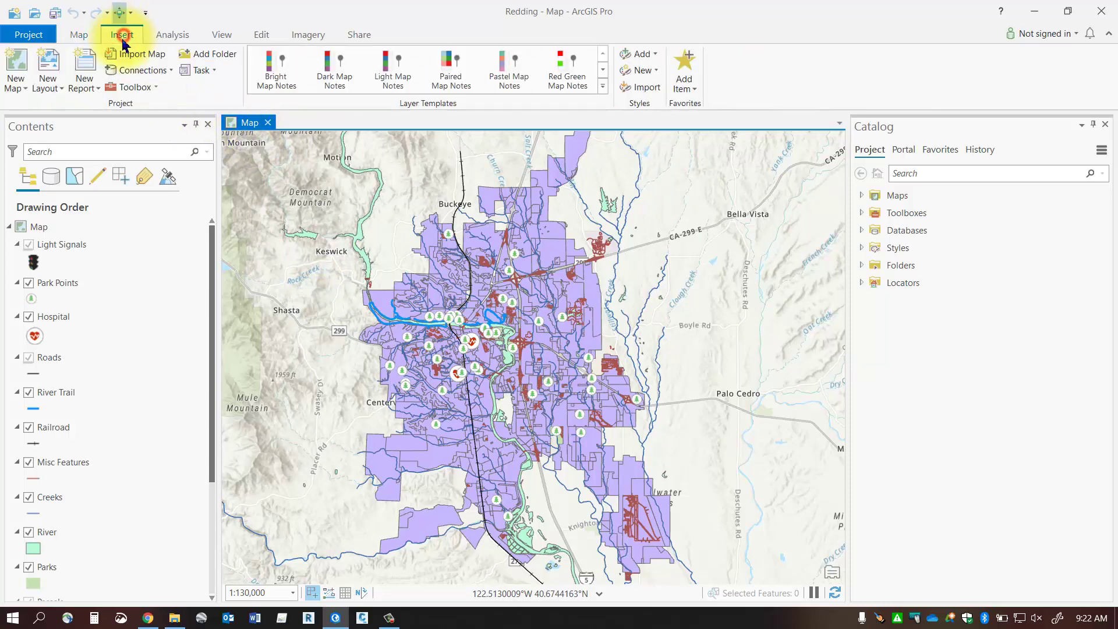
pyautogui.click(52, 92)
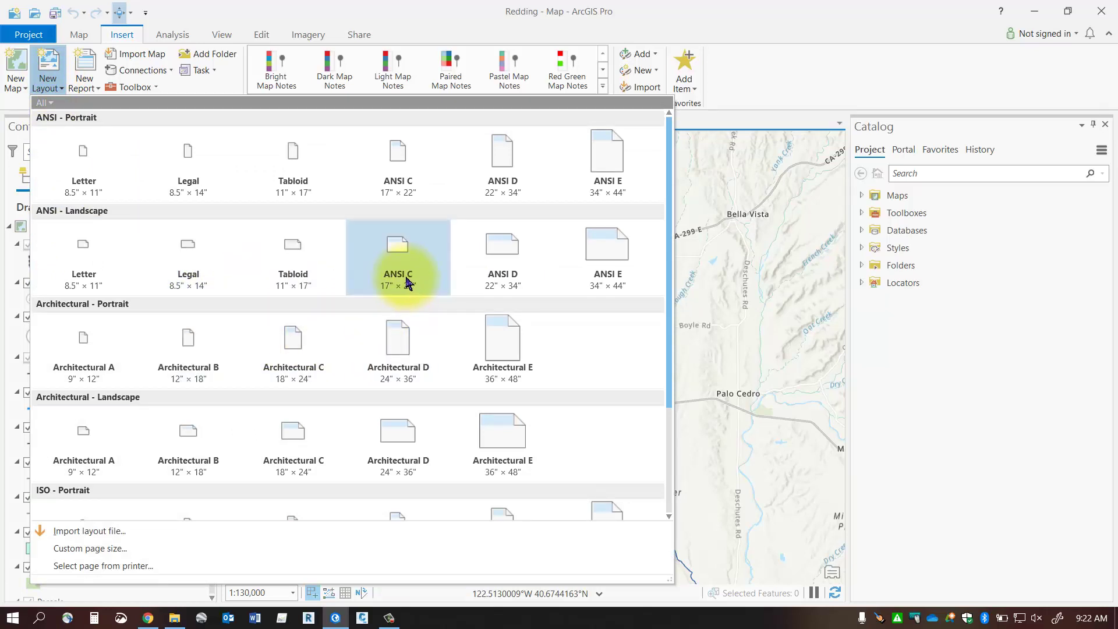
pyautogui.scroll(-3, 407, 288)
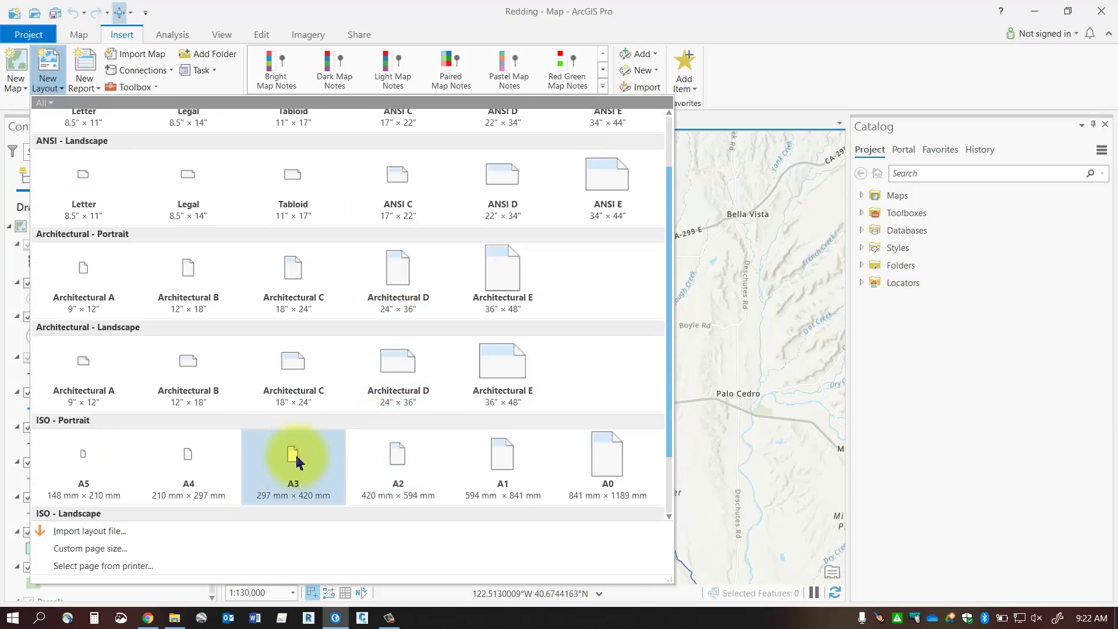
pyautogui.click(295, 458)
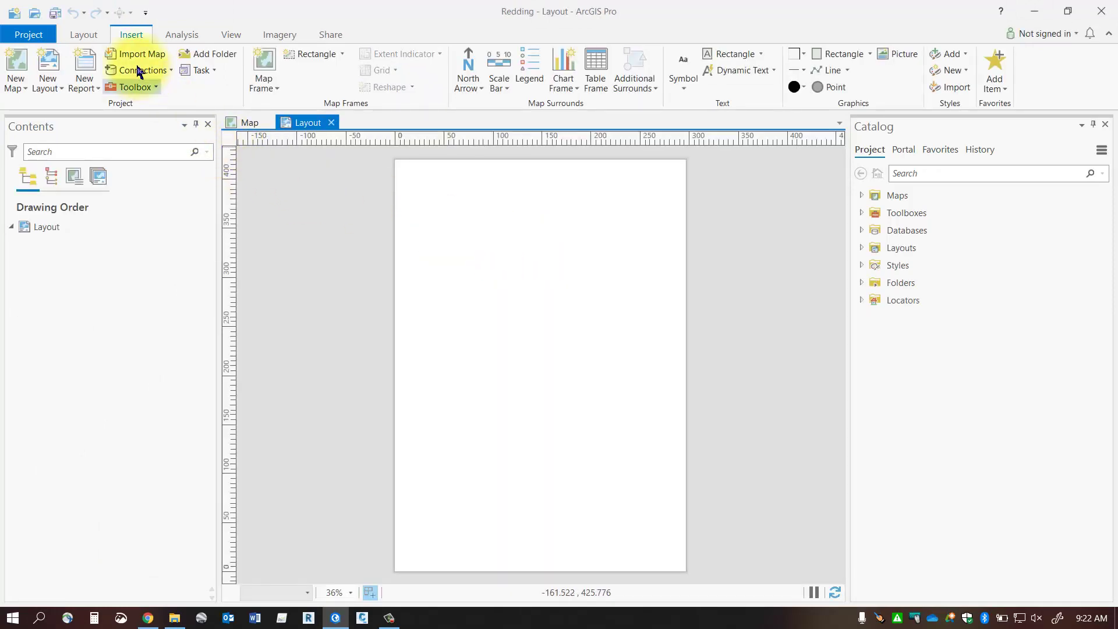
pyautogui.click(84, 34)
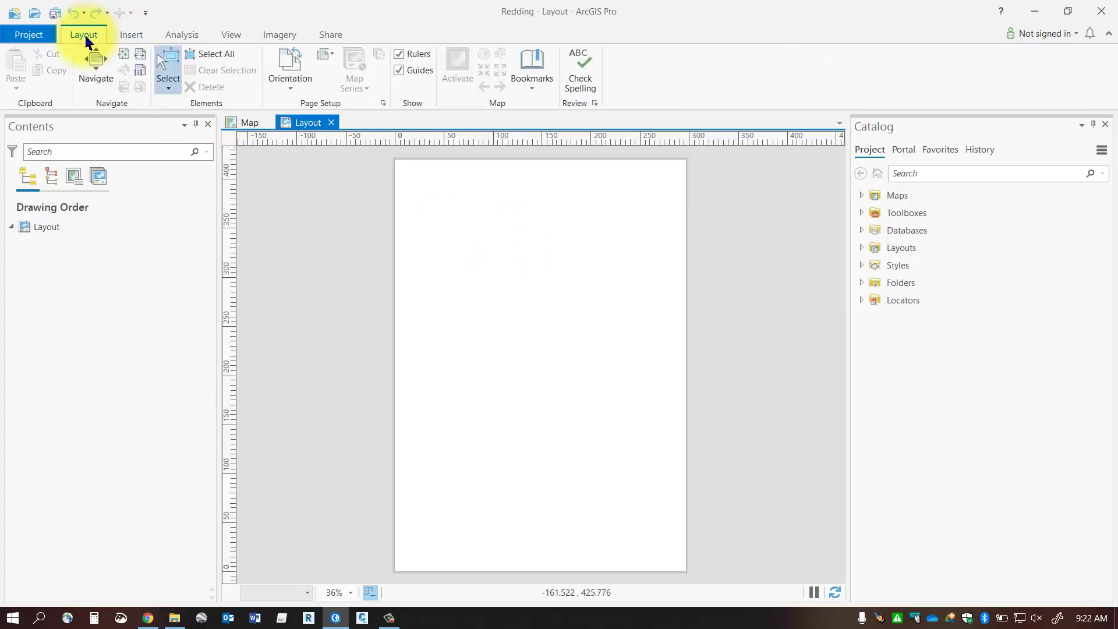
pyautogui.click(284, 89)
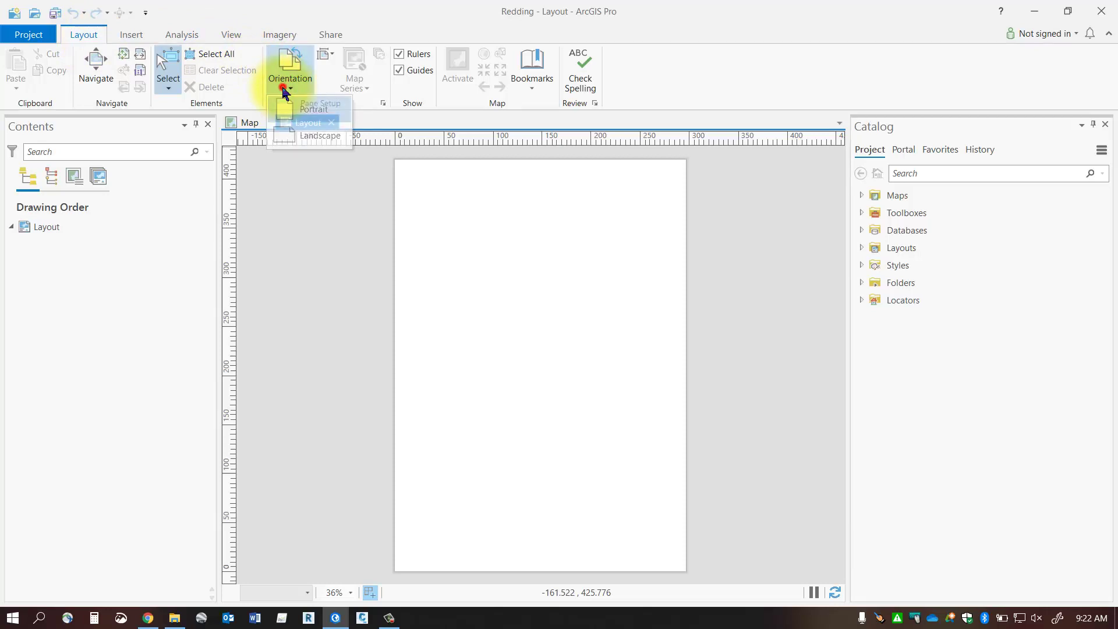
pyautogui.click(284, 90)
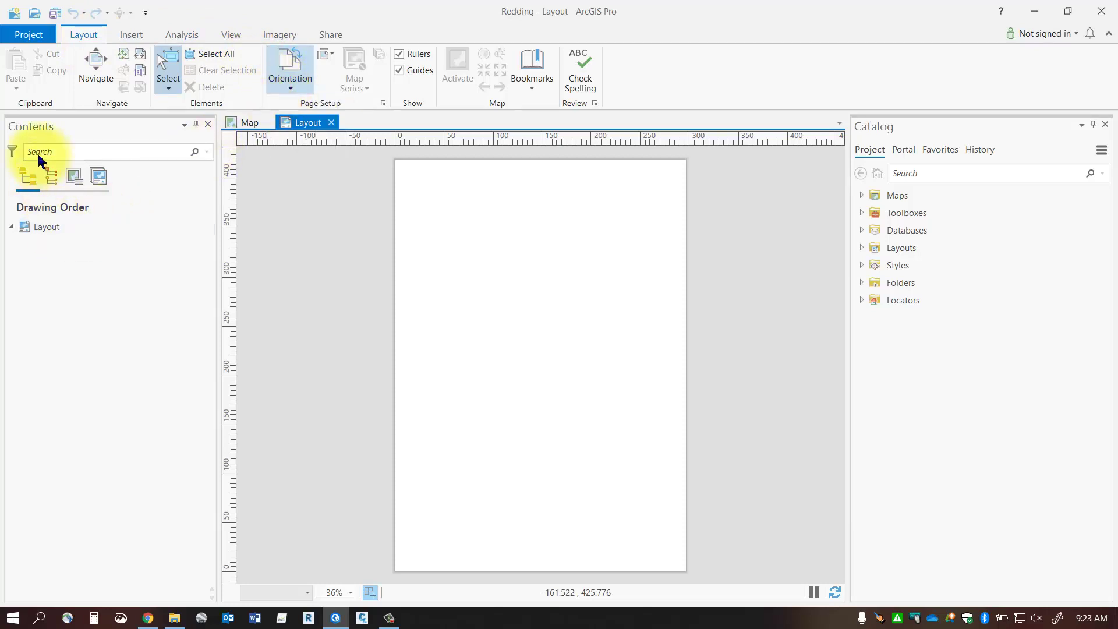
pyautogui.click(34, 126)
pyautogui.click(41, 228)
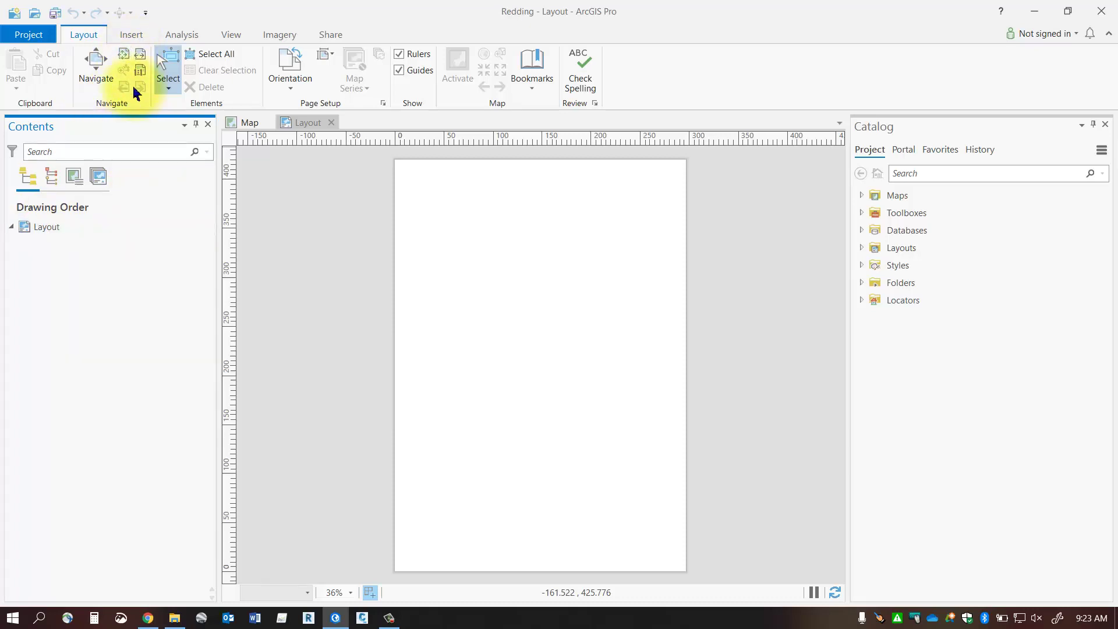
pyautogui.click(131, 34)
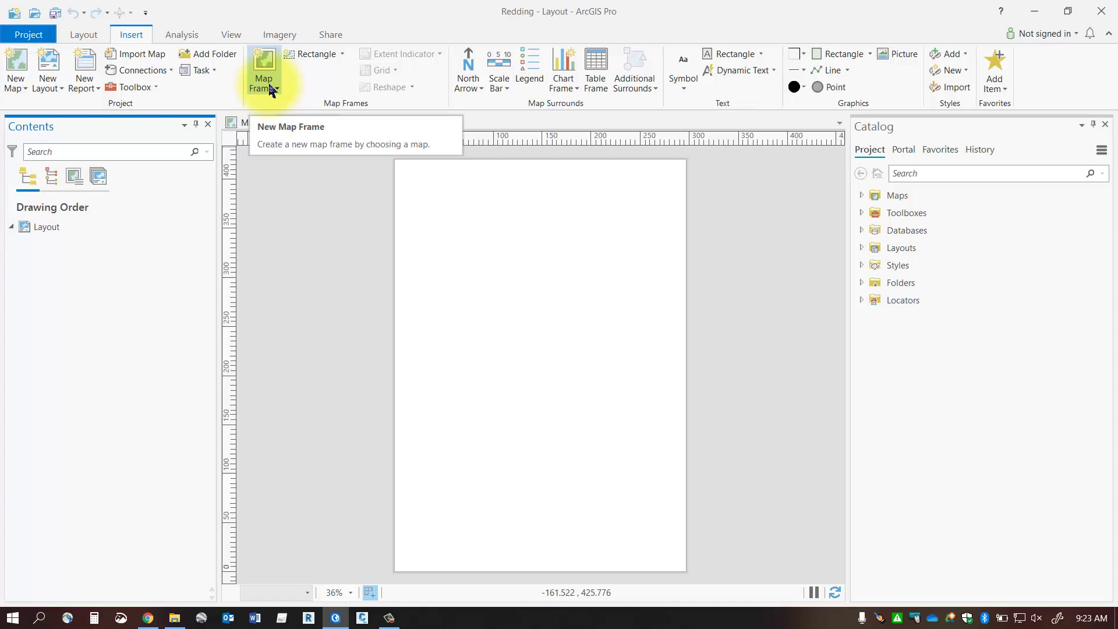
# Rename the map from 'Map' to 'Main Map' in its properties
pyautogui.click(240, 124)
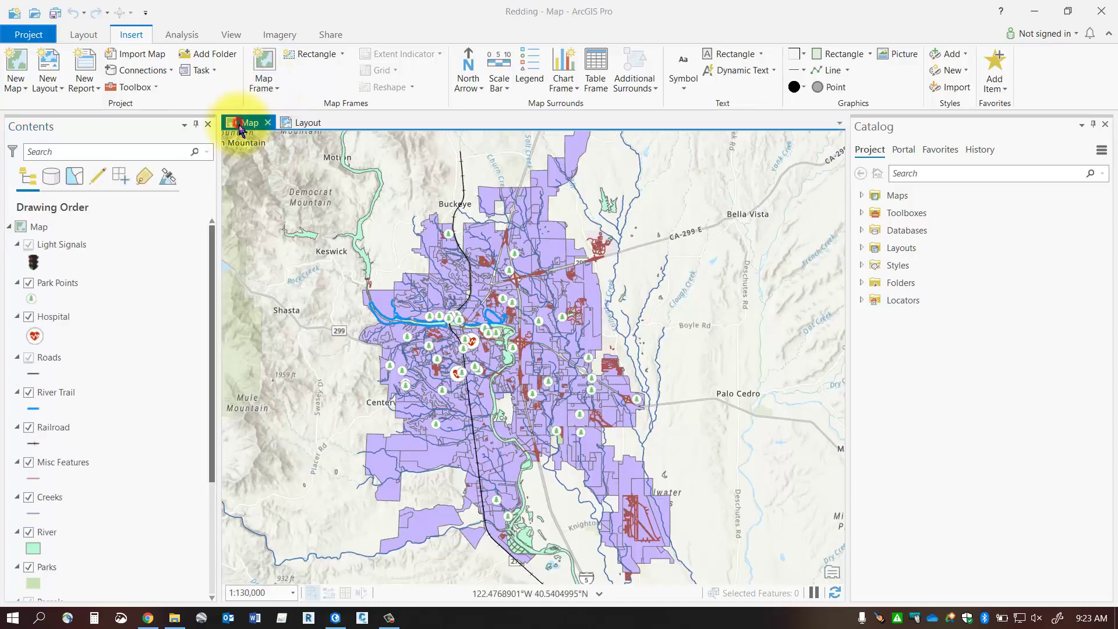
pyautogui.click(39, 228)
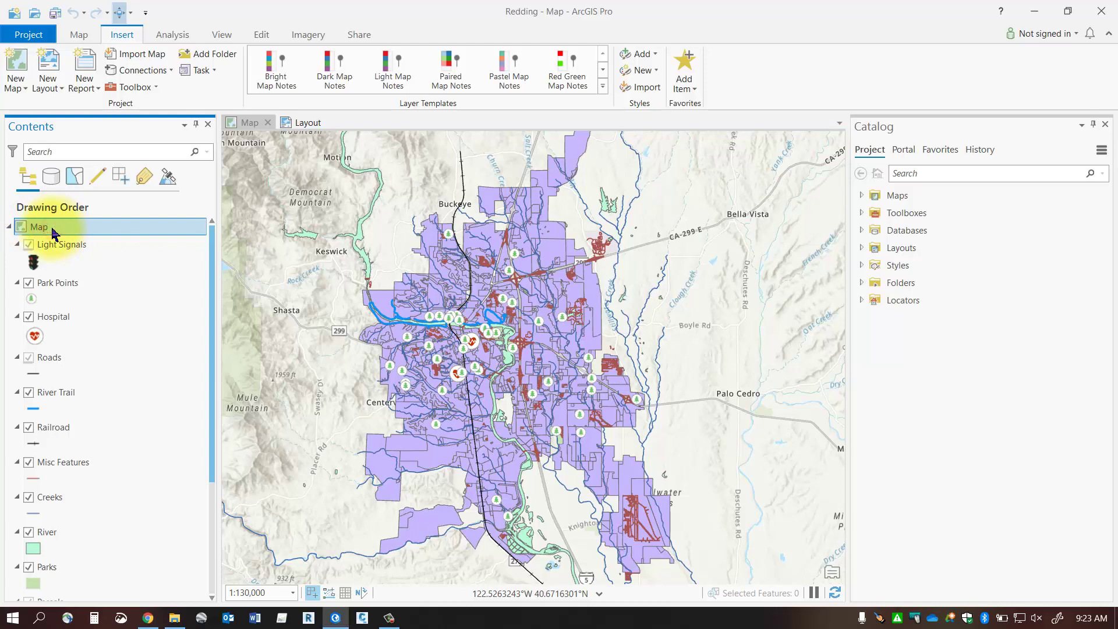
pyautogui.click(50, 228)
pyautogui.rightClick(49, 229)
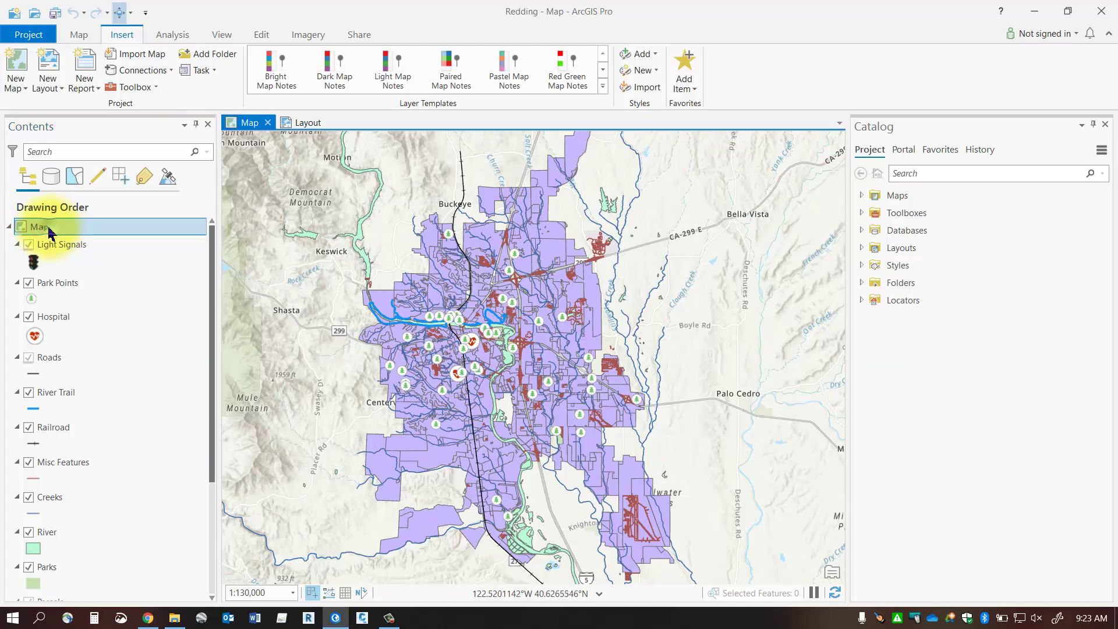
pyautogui.click(88, 471)
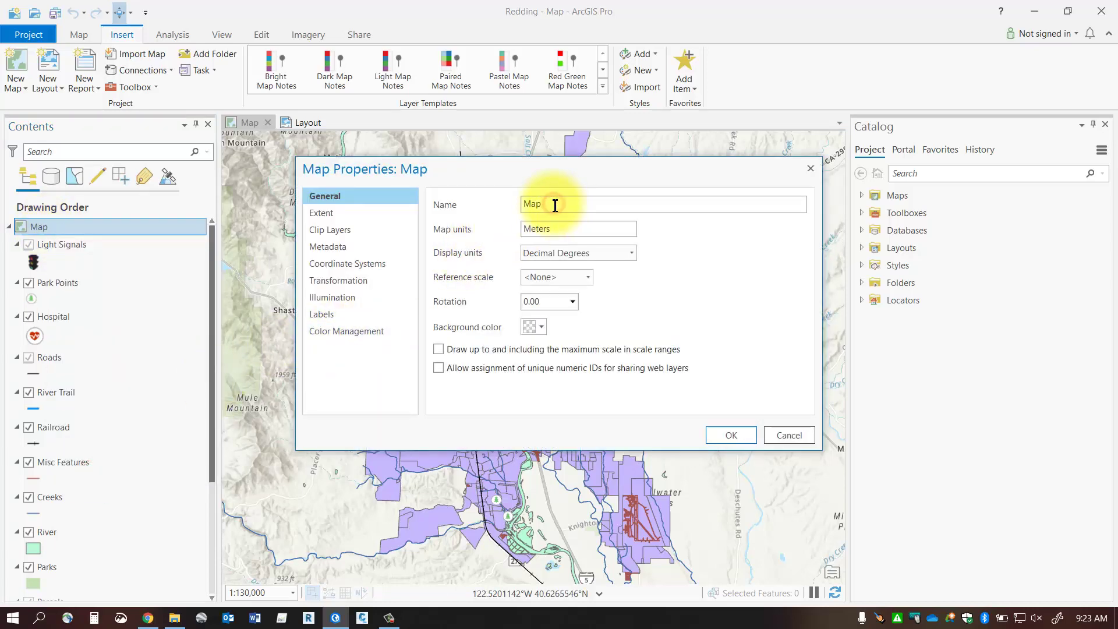
pyautogui.click(528, 205)
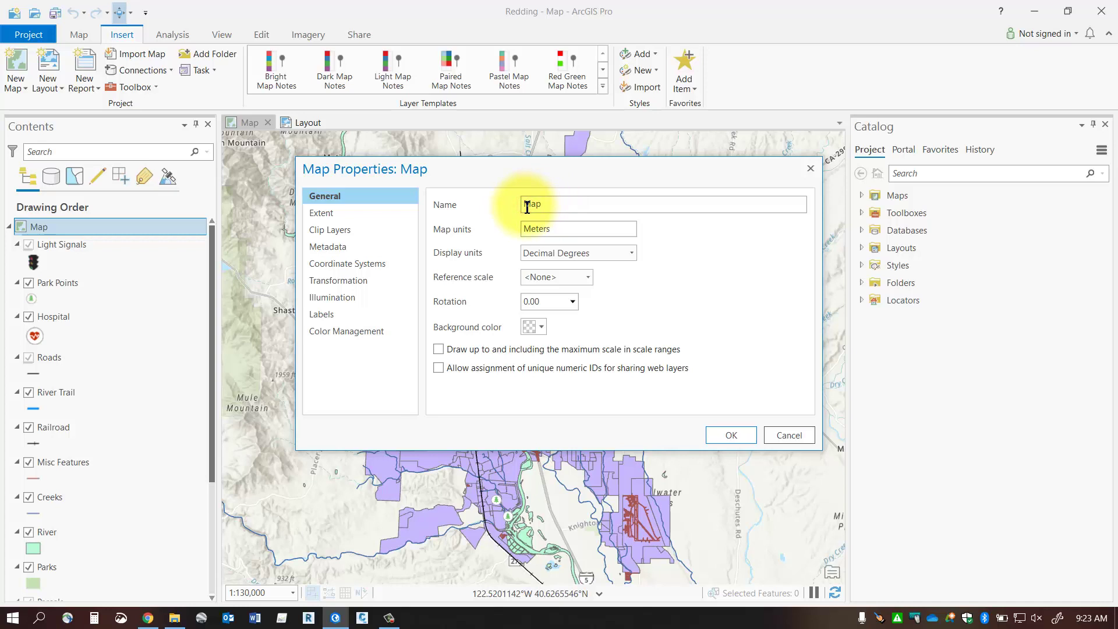
pyautogui.write('Main')
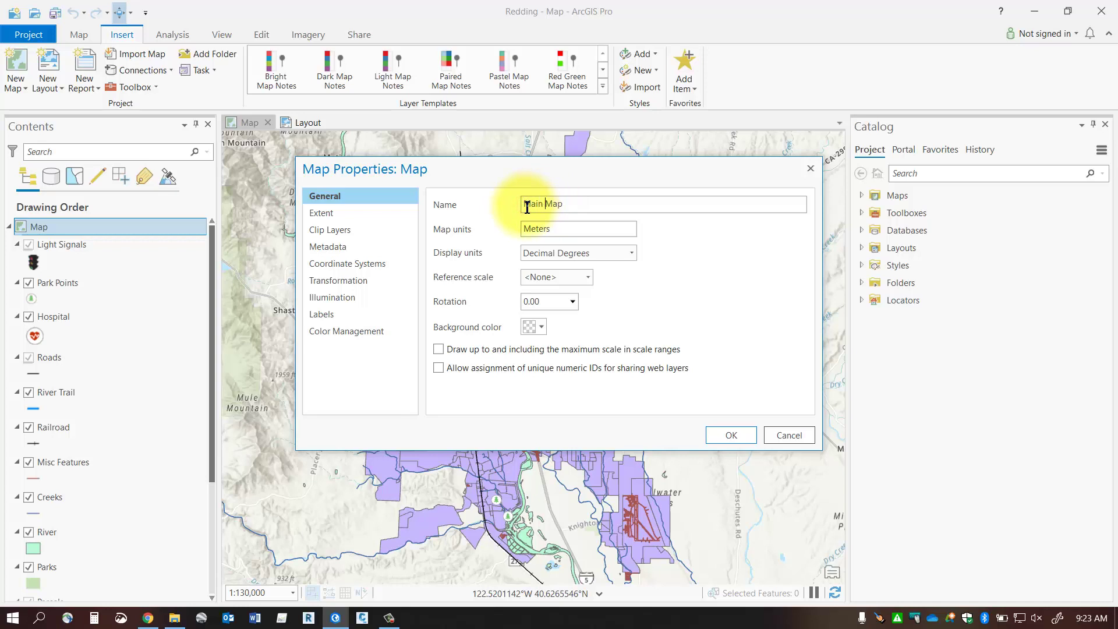
pyautogui.click(730, 436)
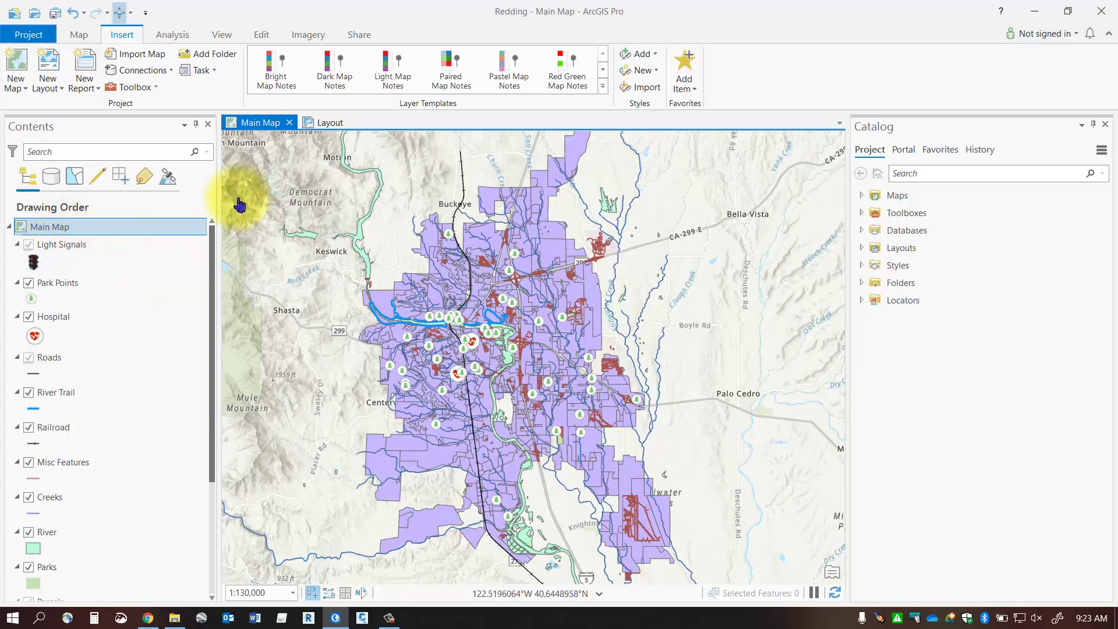
# Draw a Main Map (1:130,000) map frame covering most of the A3 layout page
pyautogui.click(324, 125)
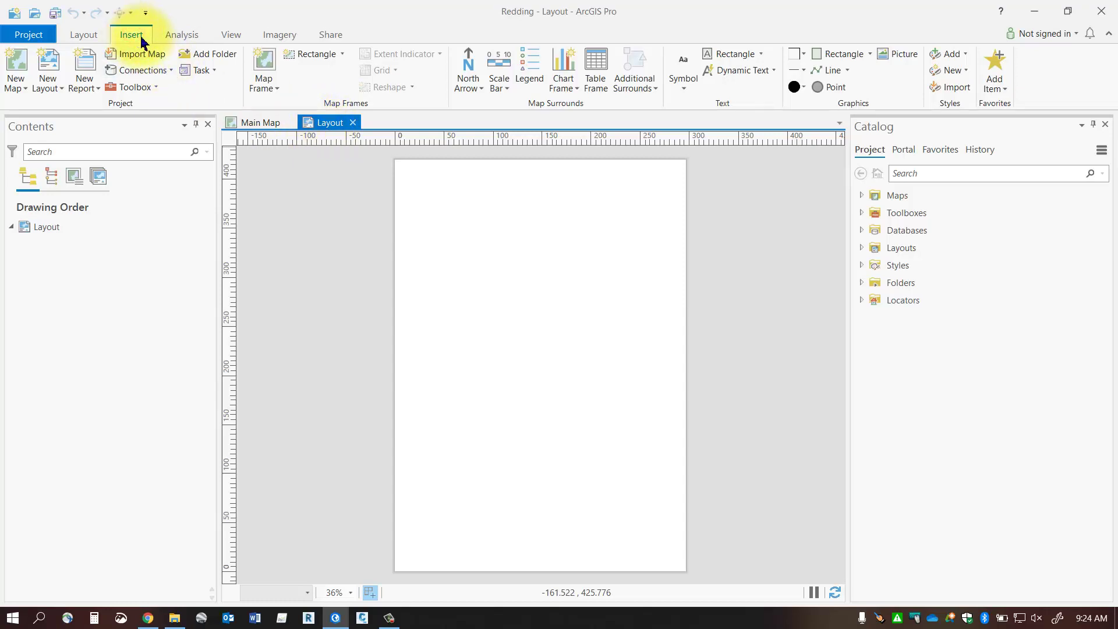
pyautogui.click(263, 94)
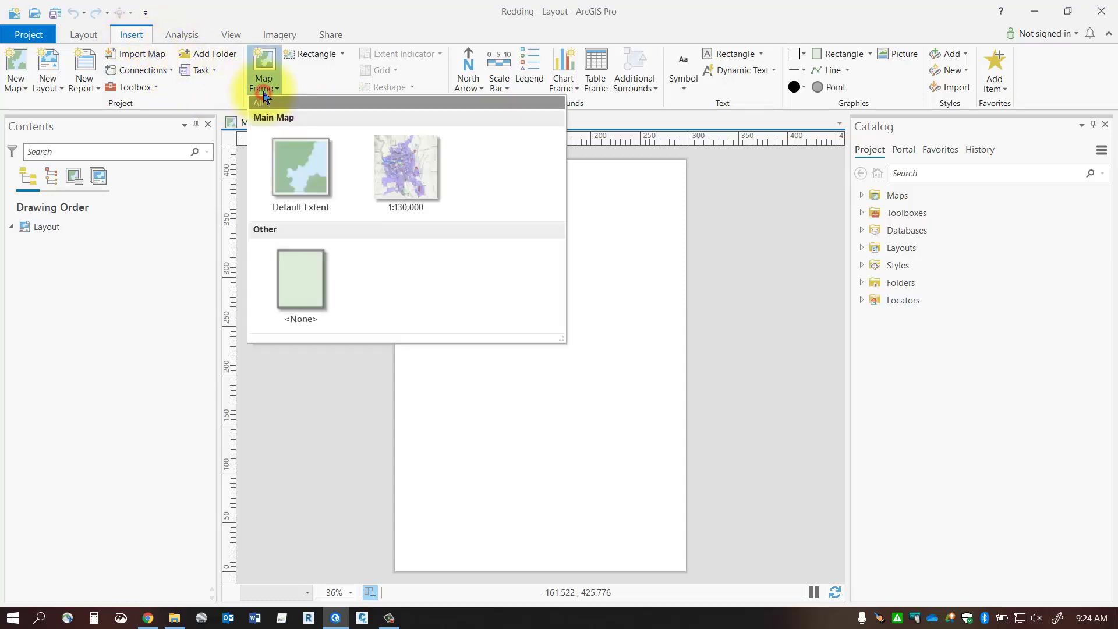
pyautogui.click(400, 185)
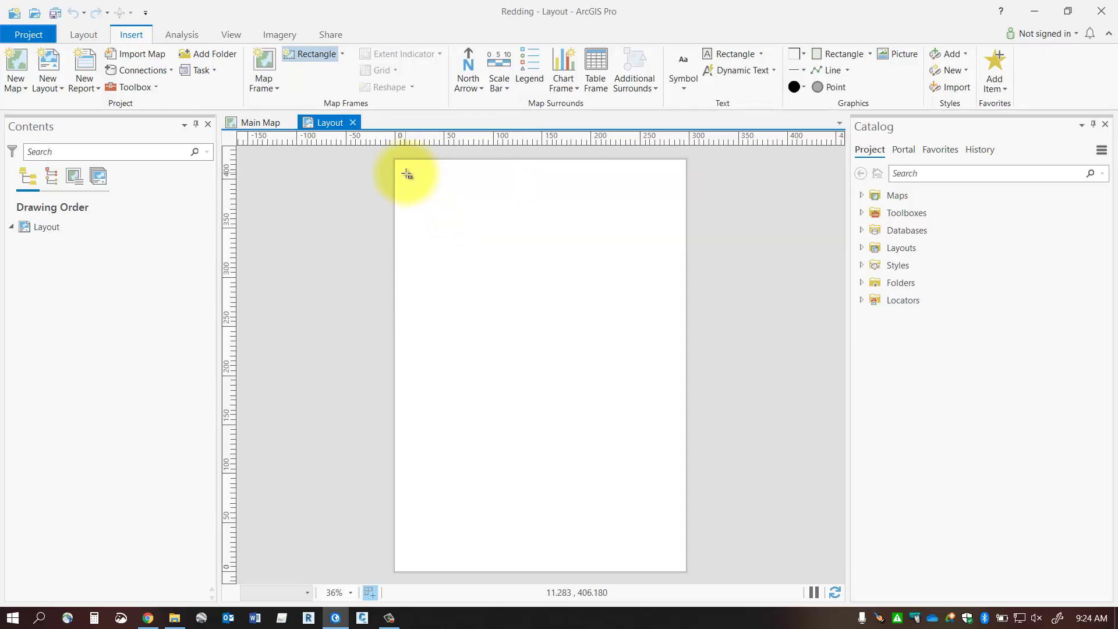
pyautogui.moveTo(407, 174); pyautogui.dragTo(678, 504)
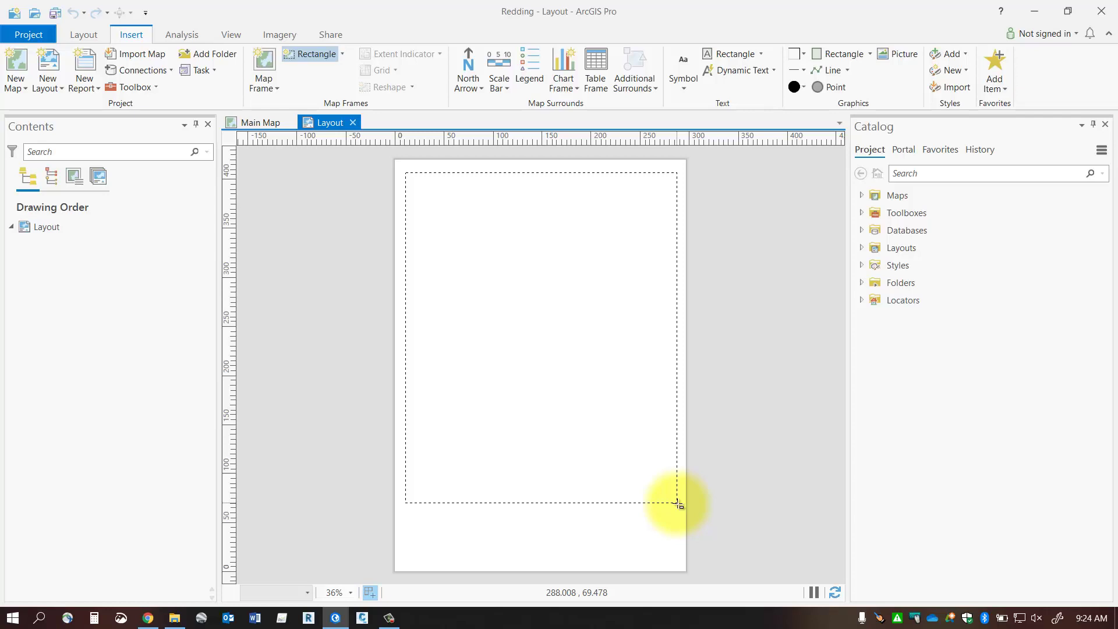
pyautogui.moveTo(678, 504); pyautogui.dragTo(677, 505)
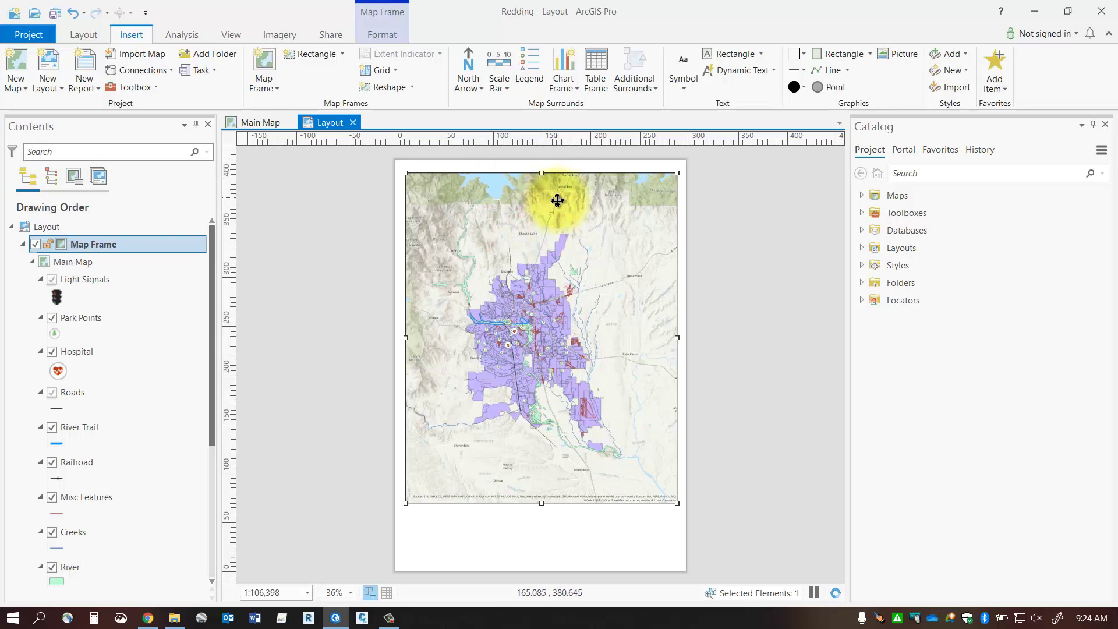
# Set the map frame's scale to 1:75,000
pyautogui.click(286, 594)
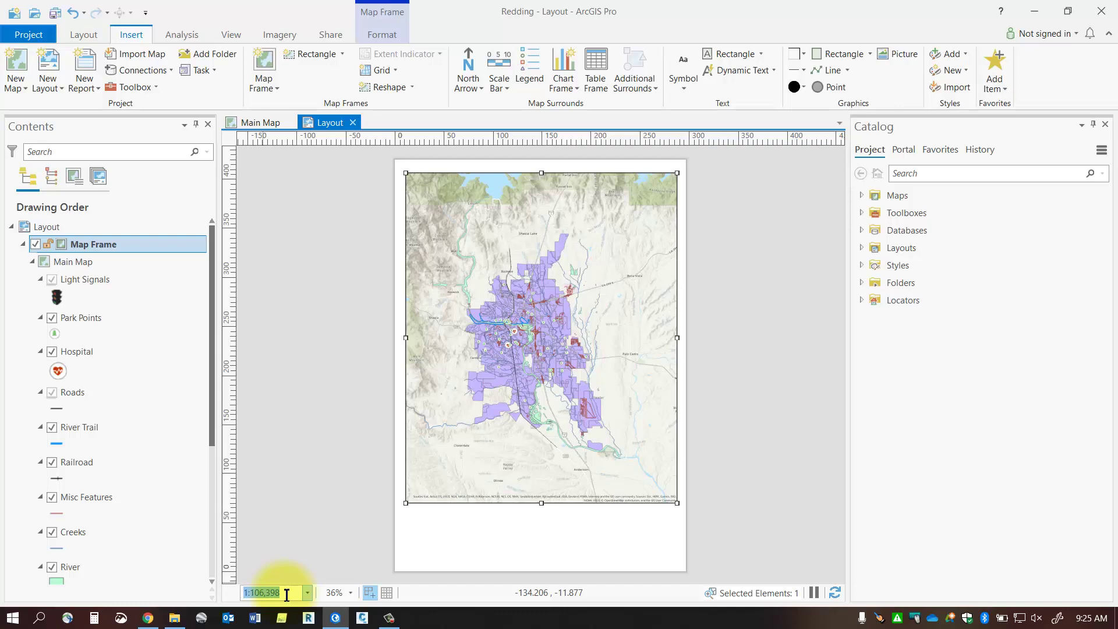
pyautogui.write('75000')
pyautogui.press('Return')
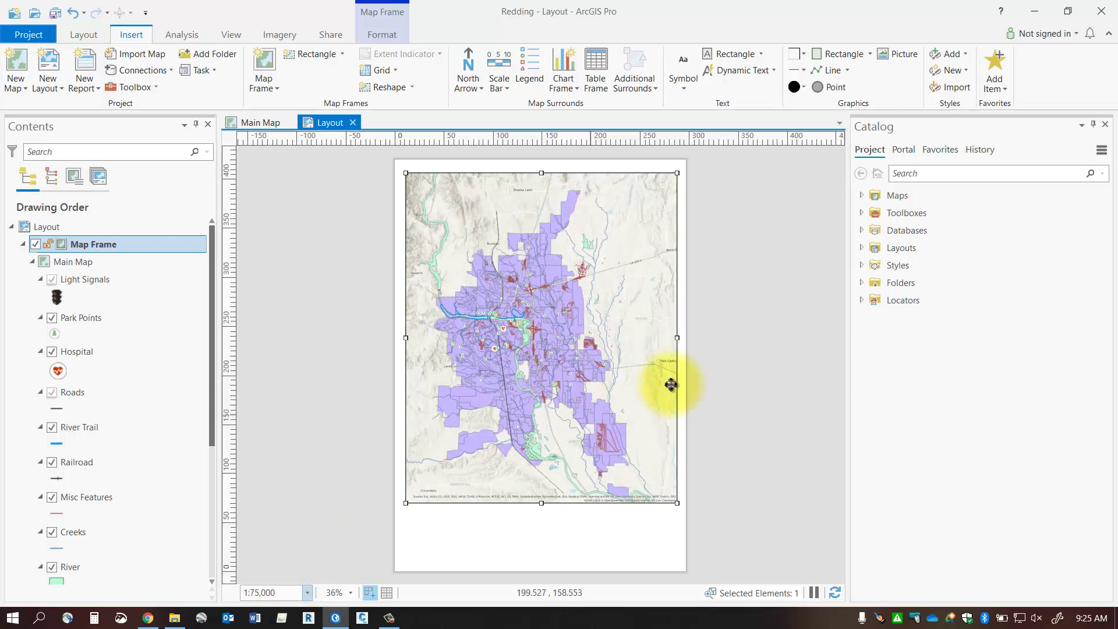
# Enlarge the map frame slightly and move it up and left on the page
pyautogui.click(724, 368)
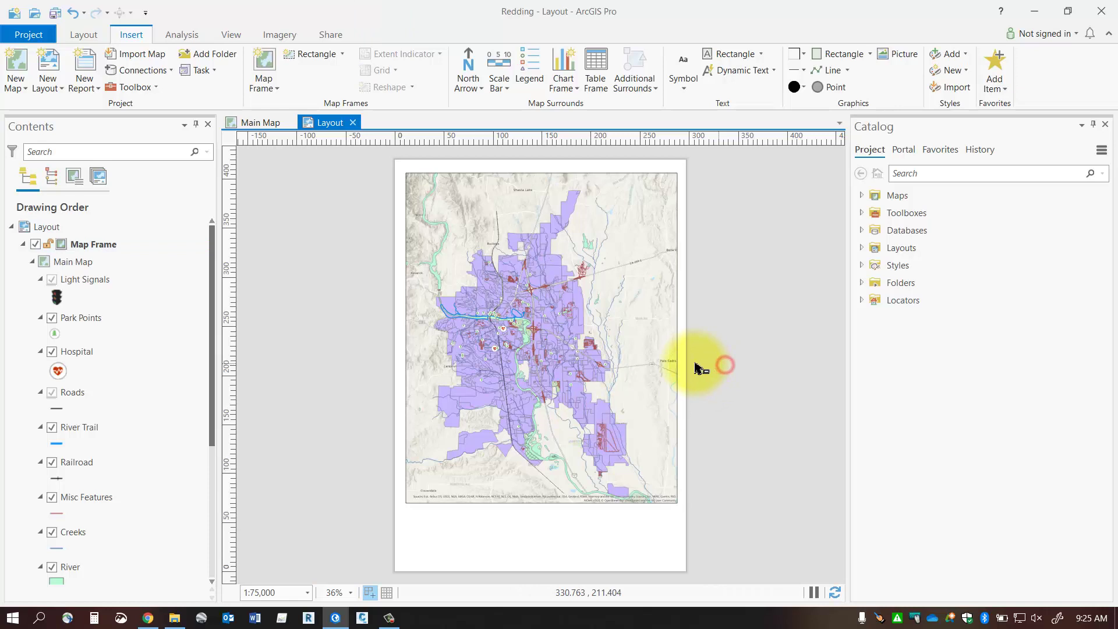
pyautogui.click(619, 326)
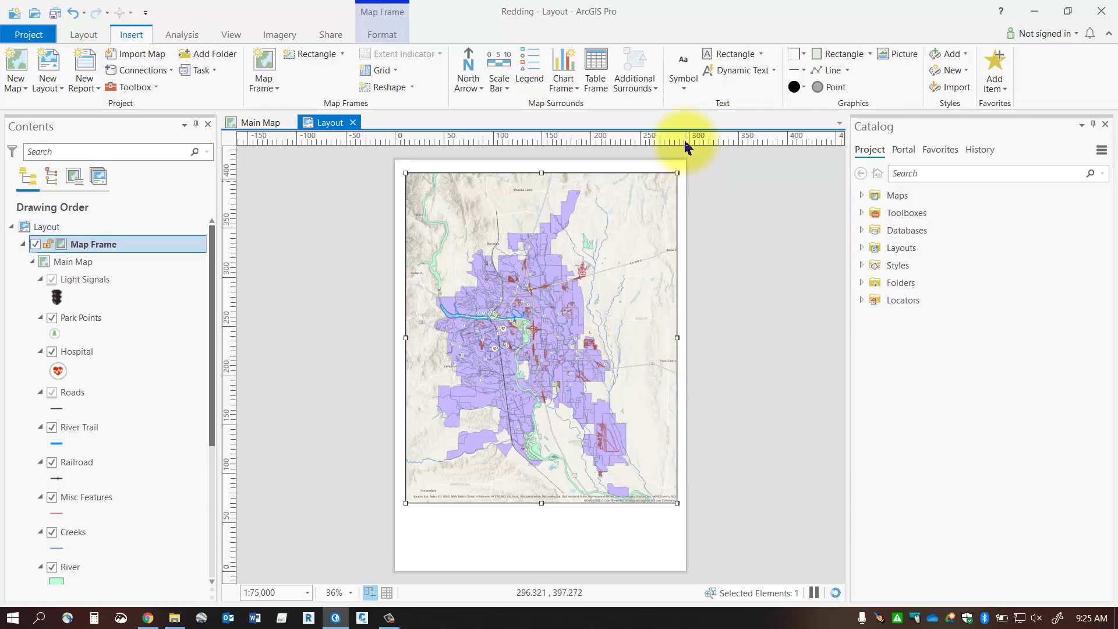
pyautogui.moveTo(676, 173); pyautogui.dragTo(679, 171)
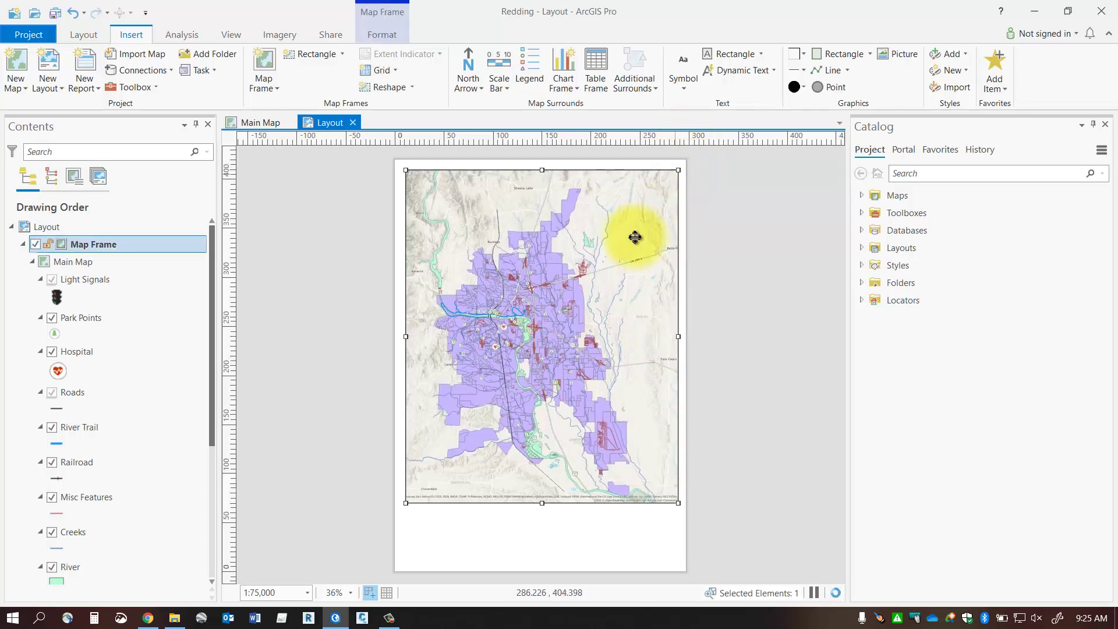
pyautogui.moveTo(637, 237)
pyautogui.mouseDown()
pyautogui.moveTo(654, 277)
pyautogui.moveTo(568, 201)
pyautogui.moveTo(626, 240)
pyautogui.mouseUp()
pyautogui.moveTo(631, 238); pyautogui.dragTo(632, 238)
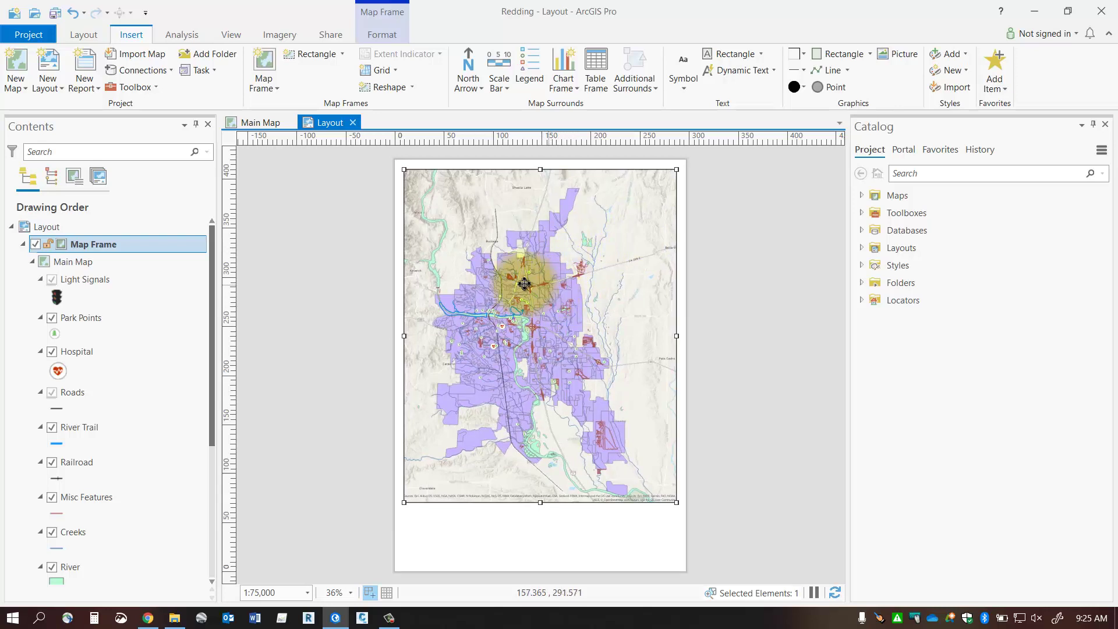
# Activate the map frame, pan slightly to re-centre Redding, then close activation
pyautogui.click(82, 36)
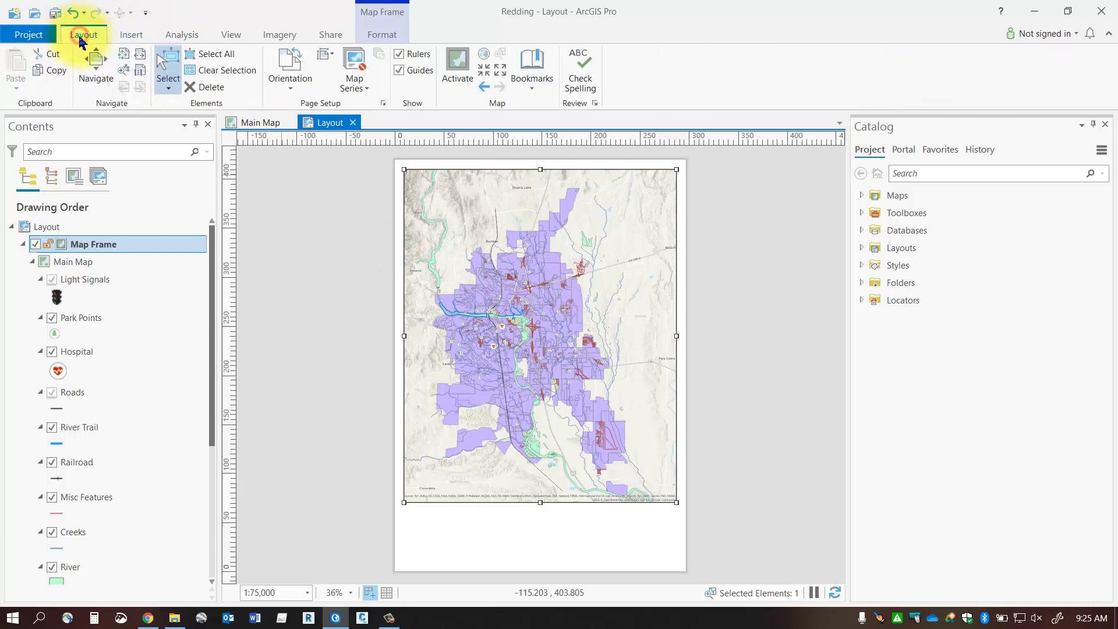
pyautogui.click(458, 81)
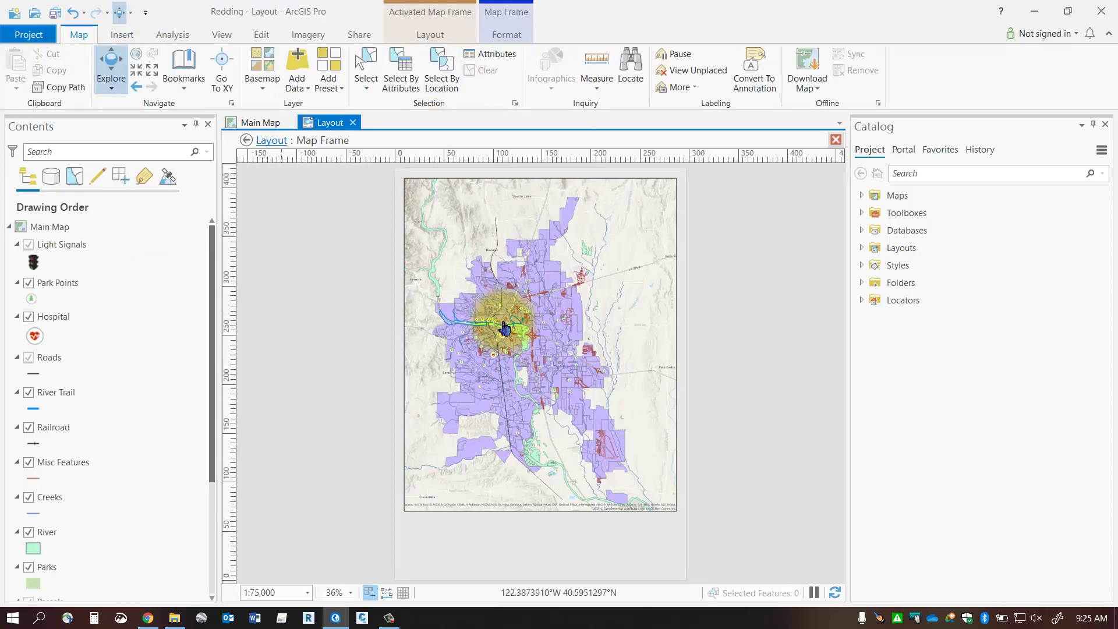
pyautogui.moveTo(503, 329)
pyautogui.mouseDown()
pyautogui.moveTo(524, 338)
pyautogui.moveTo(507, 331)
pyautogui.mouseUp()
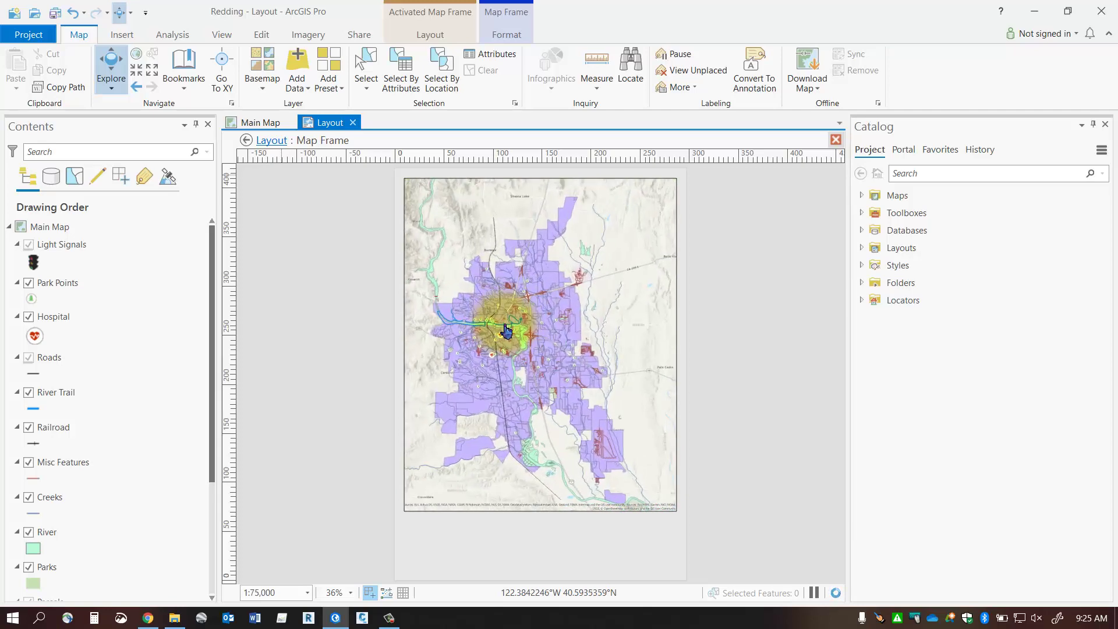
pyautogui.click(434, 35)
pyautogui.click(98, 77)
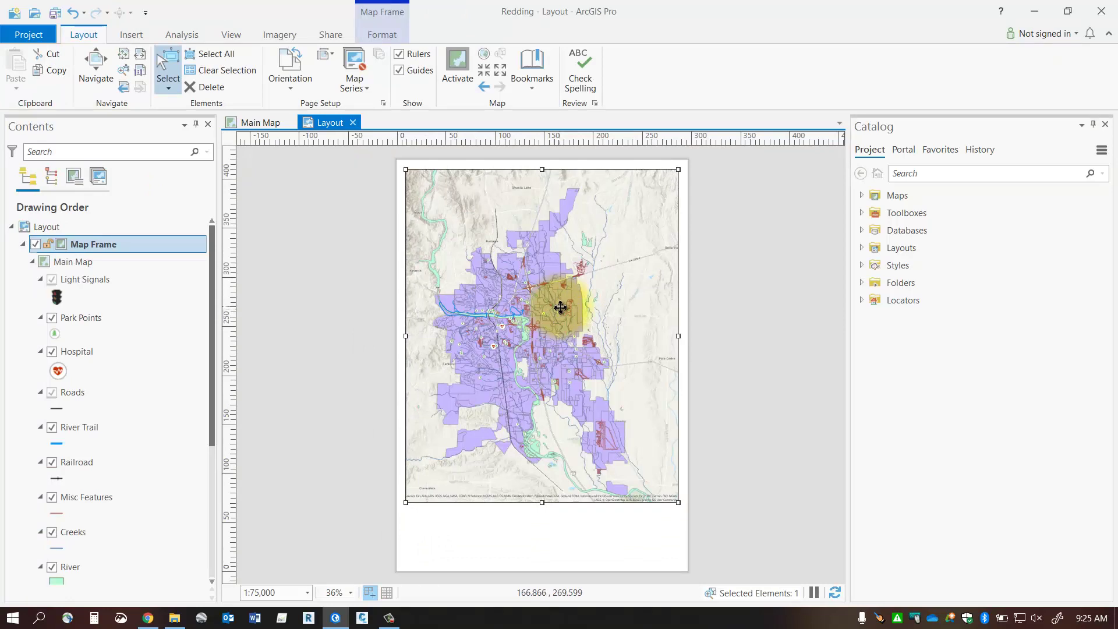
# Add the Black Horizontal Label Grid measured grid to the Main Map frame
pyautogui.click(131, 36)
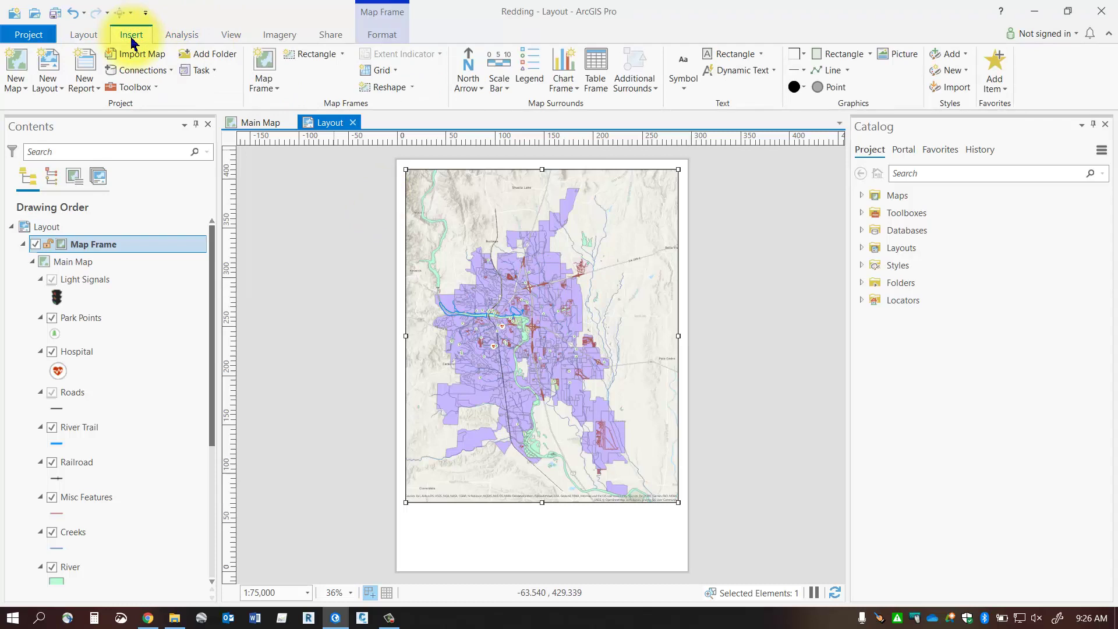
pyautogui.click(396, 73)
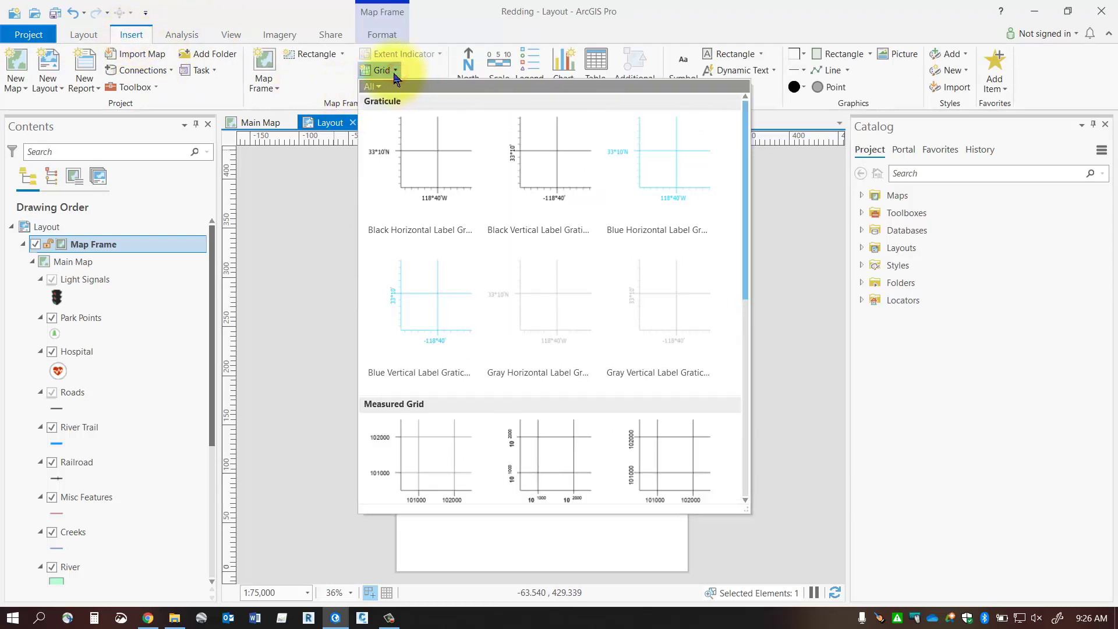
pyautogui.scroll(-1, 422, 414)
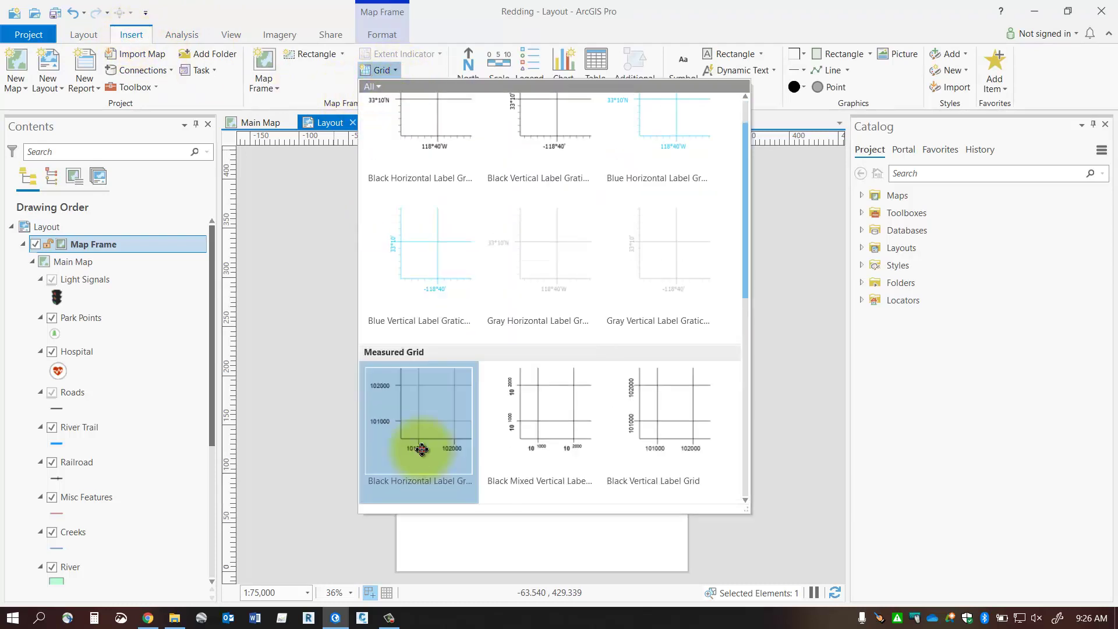
pyautogui.click(421, 449)
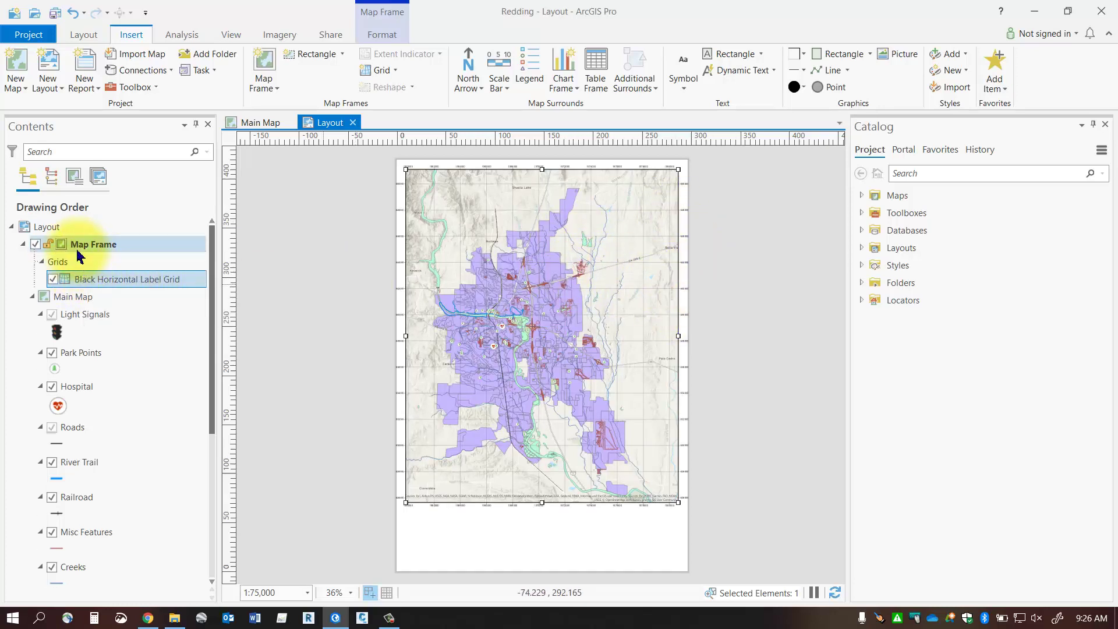
# Open the Black Horizontal Label Grid's formatting properties and check its grid components list
pyautogui.click(53, 243)
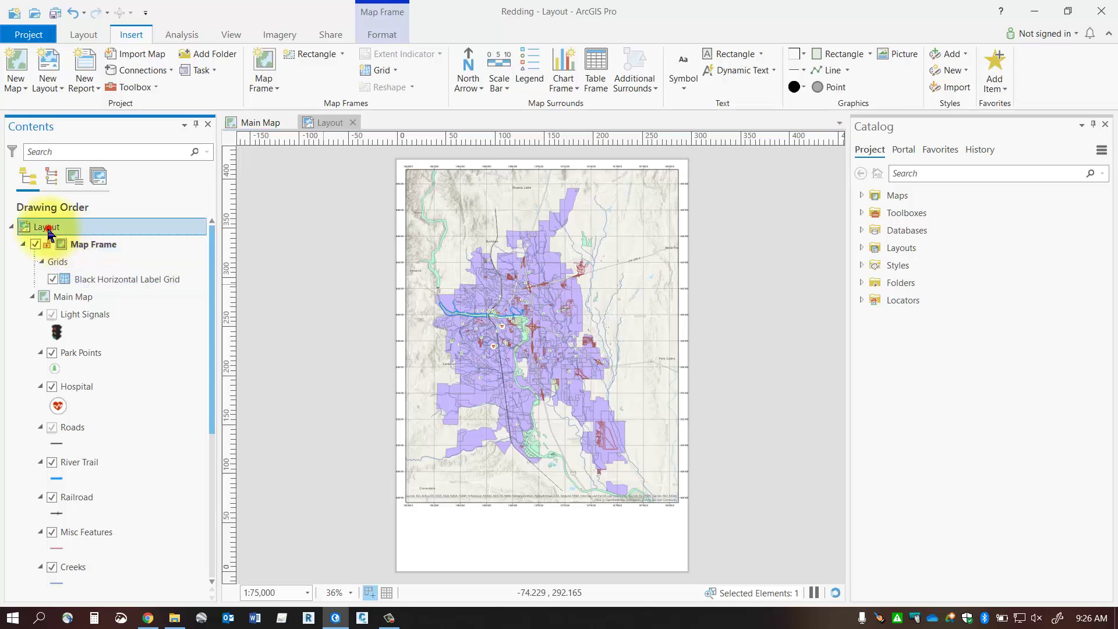
pyautogui.click(97, 283)
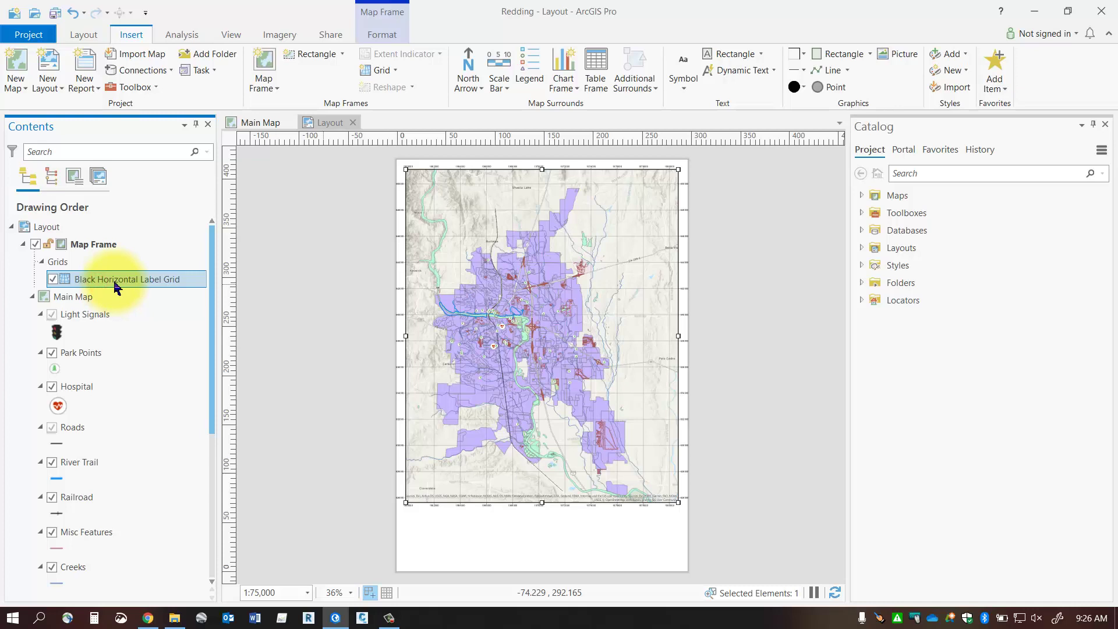
pyautogui.rightClick(116, 287)
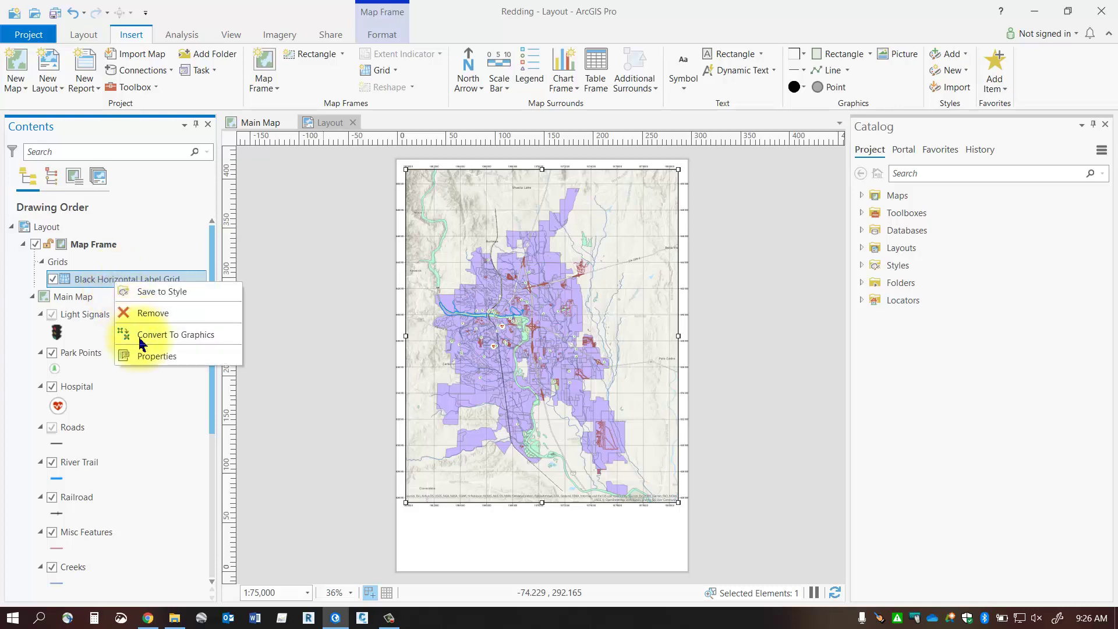
pyautogui.click(148, 358)
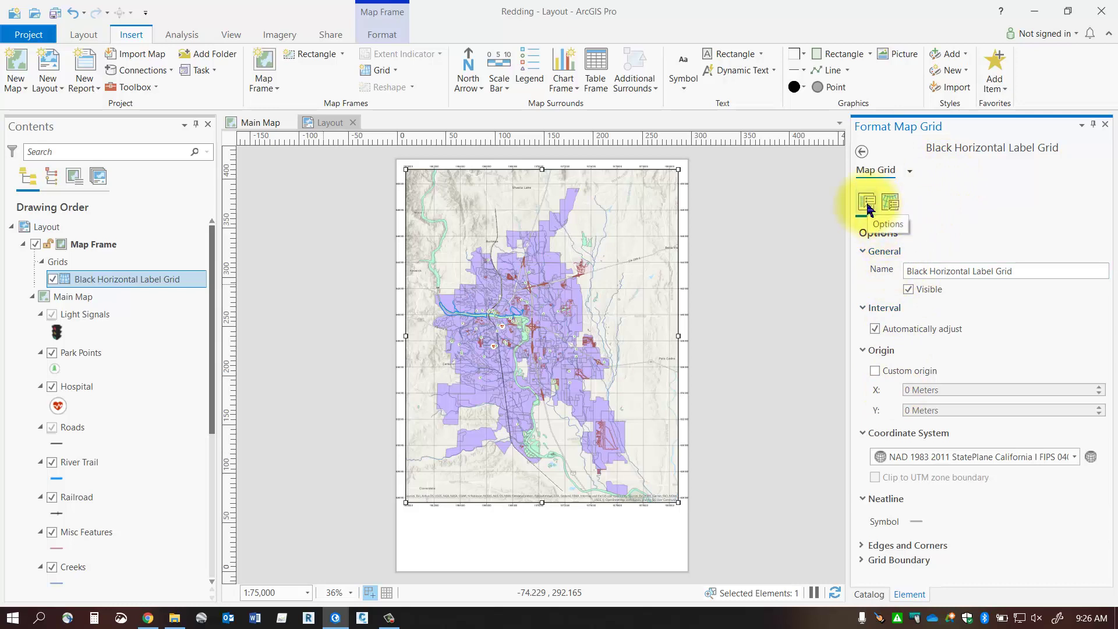
pyautogui.click(910, 171)
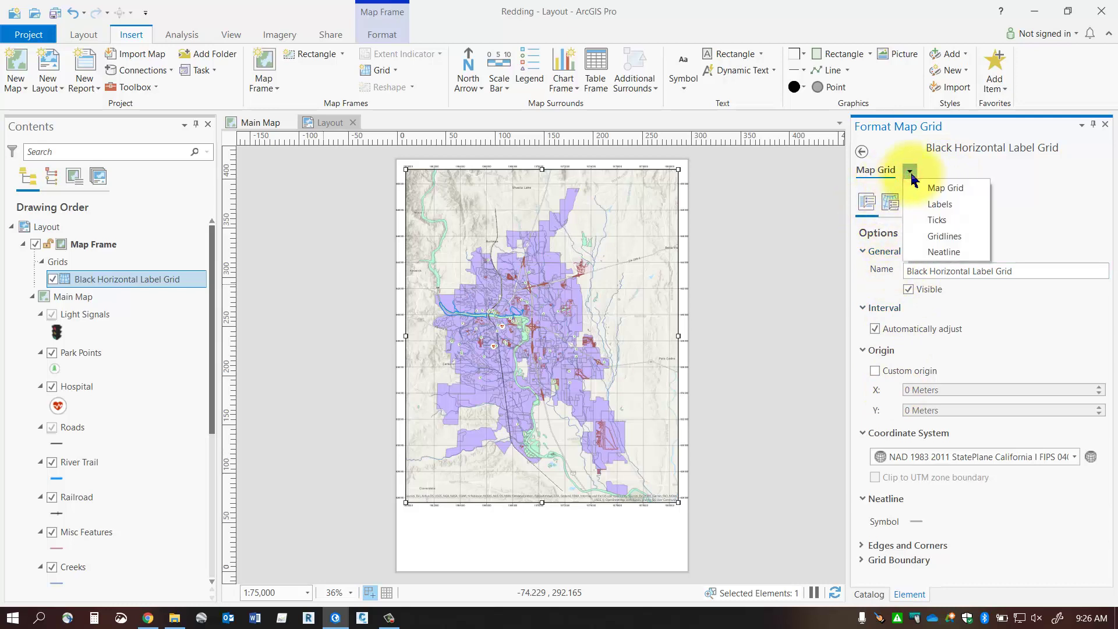
pyautogui.click(911, 175)
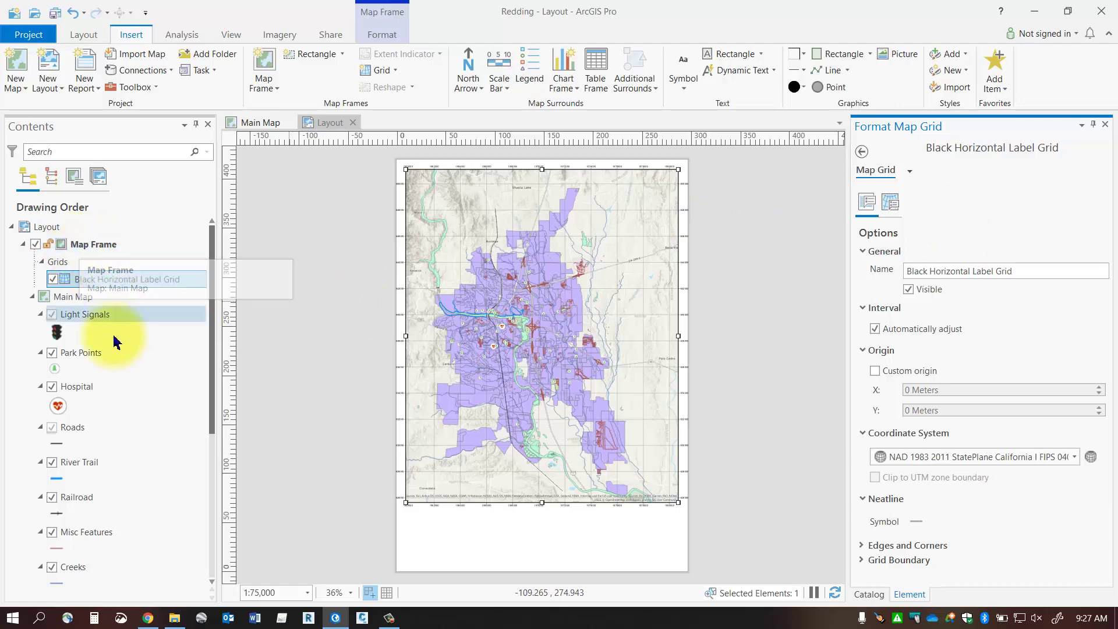
# Collapse the Main Map layer list in Contents
pyautogui.scroll(-3, 89, 379)
pyautogui.scroll(-2, 76, 392)
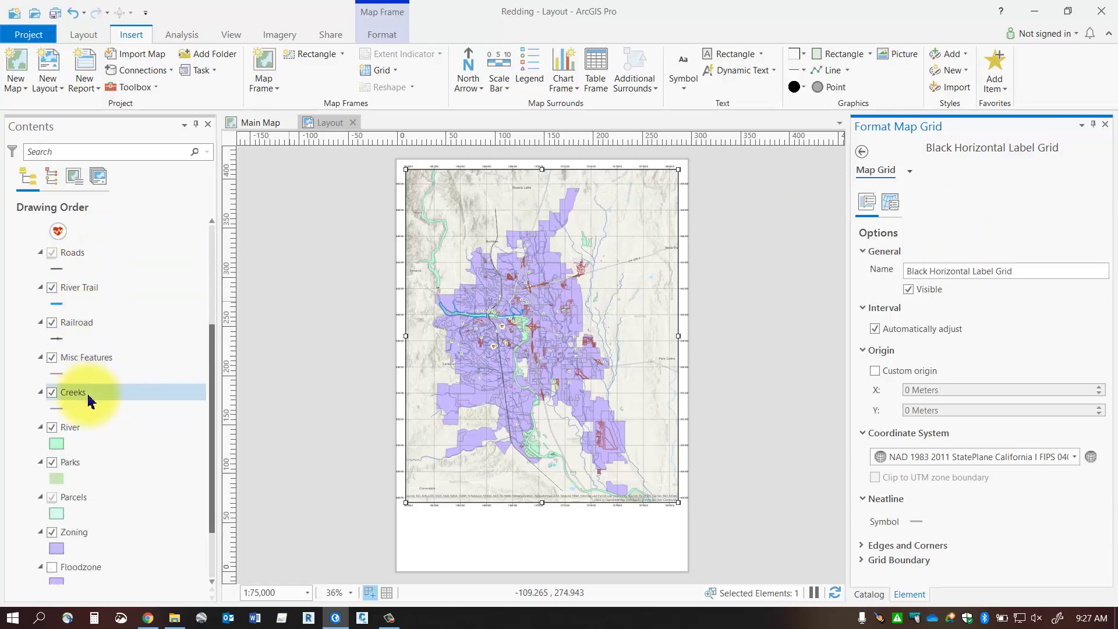
pyautogui.scroll(5, 75, 387)
pyautogui.click(33, 298)
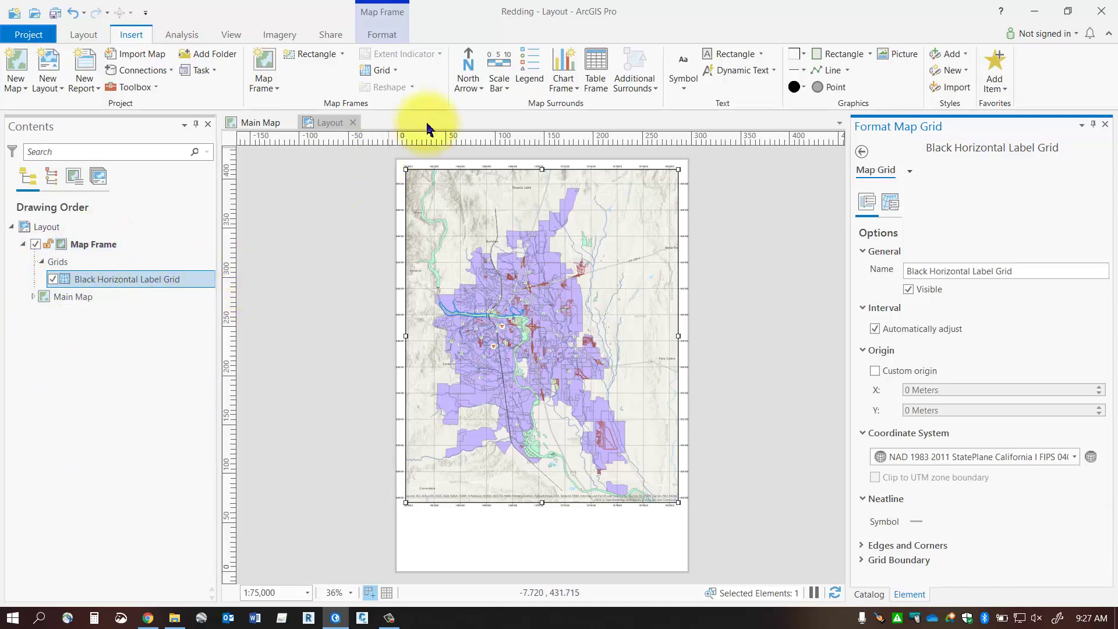
# Place a north arrow in the first style at the page's bottom-right, below the map frame
pyautogui.click(474, 92)
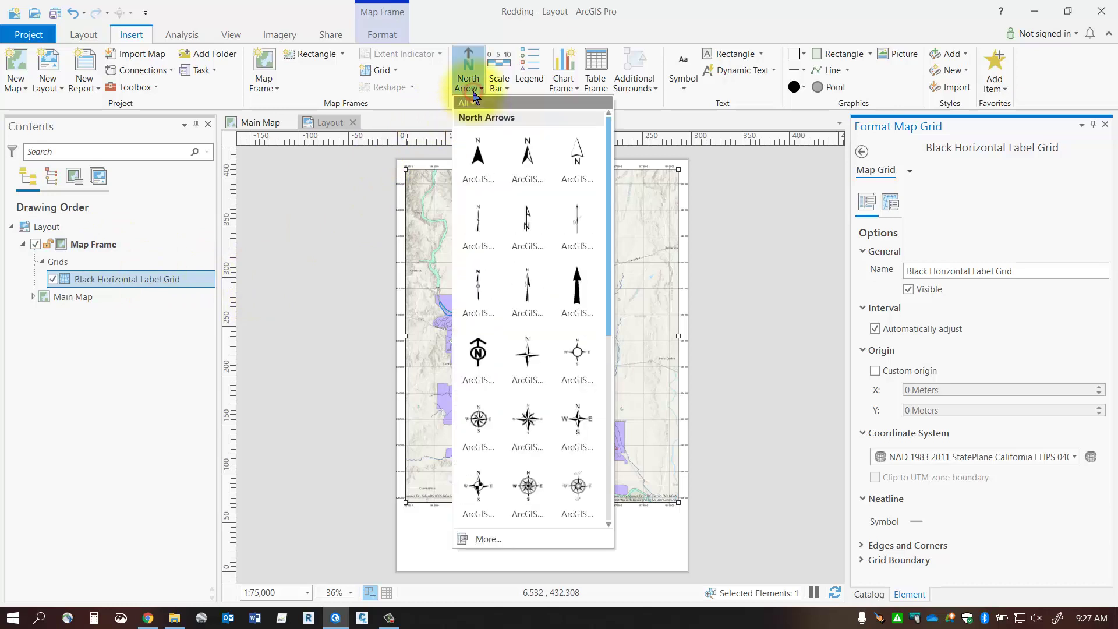
pyautogui.click(464, 166)
pyautogui.moveTo(647, 525); pyautogui.dragTo(678, 558)
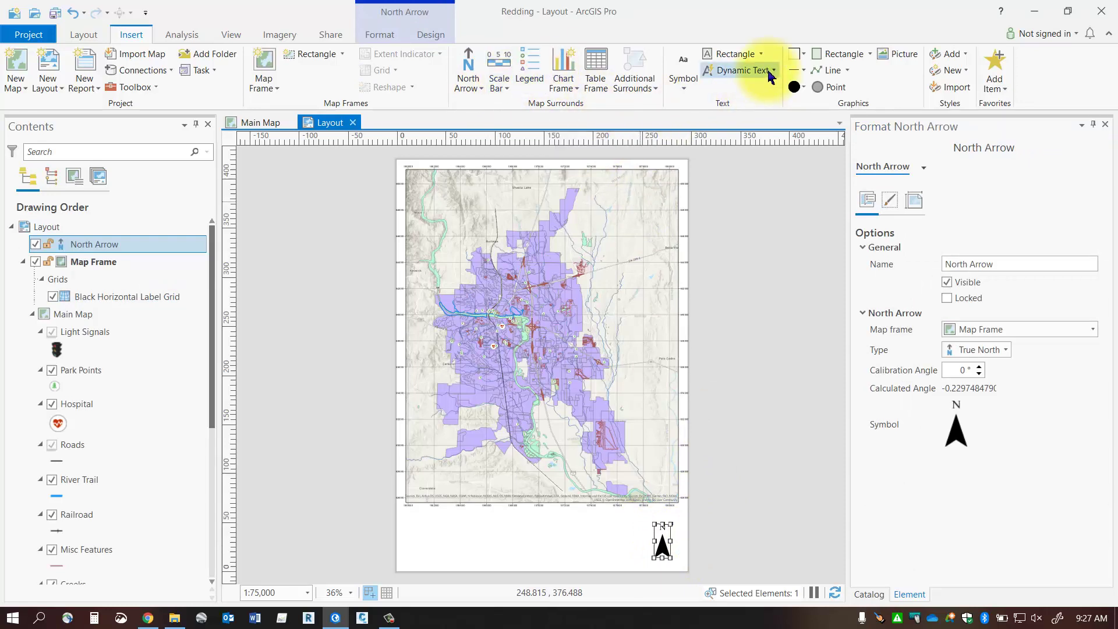
pyautogui.click(772, 72)
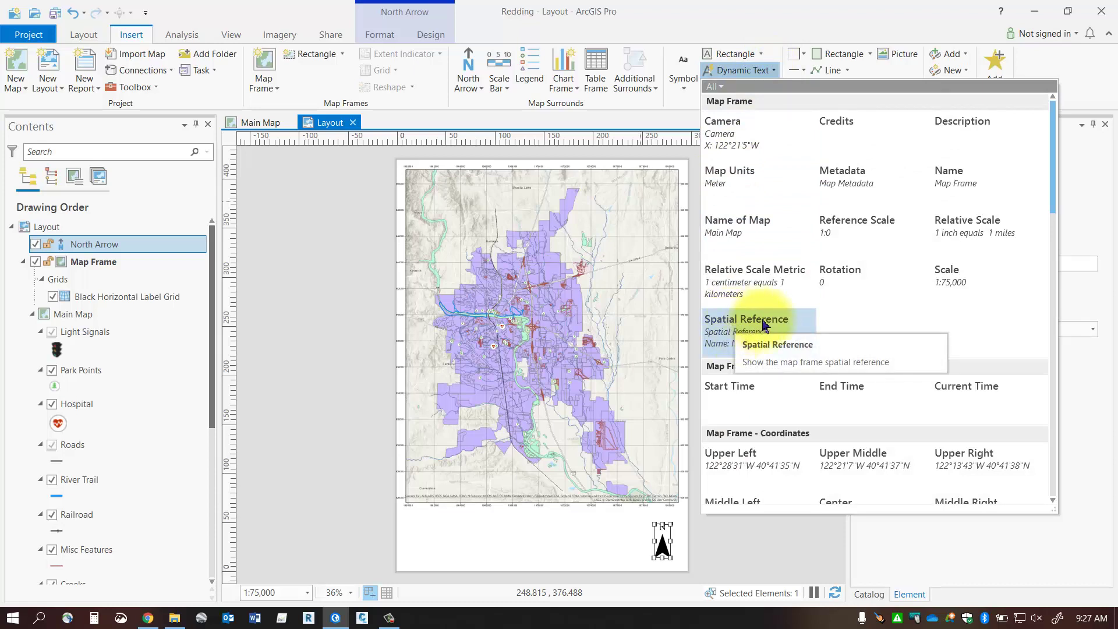
# Add Scale dynamic text reading 'Scale: 1:75,000' below the map frame beside the north arrow
pyautogui.click(956, 281)
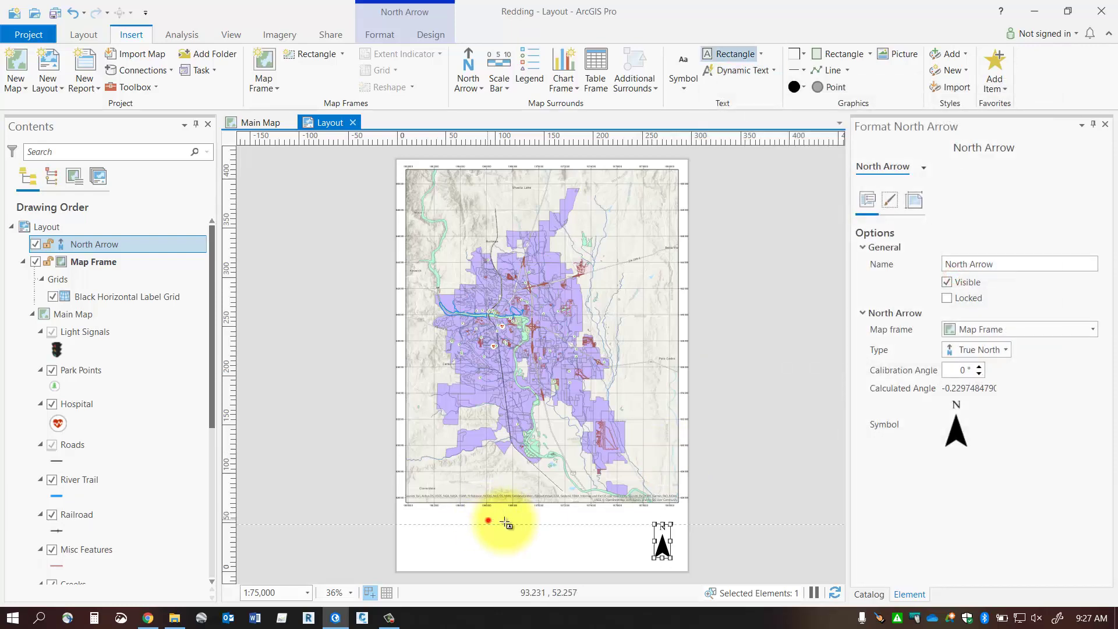
pyautogui.moveTo(488, 523); pyautogui.dragTo(553, 540)
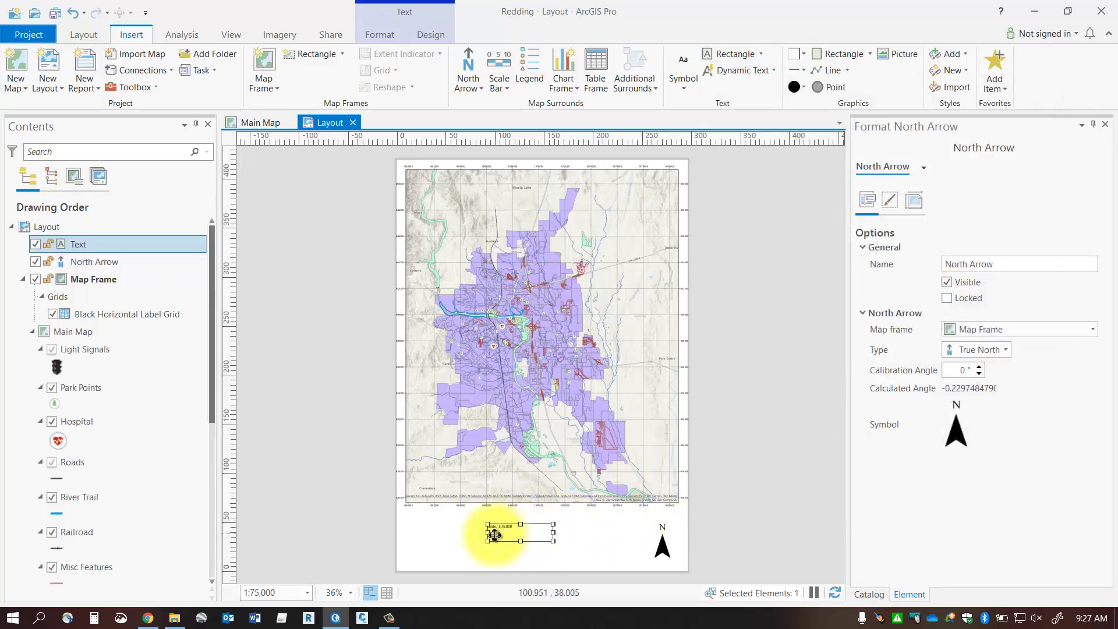
pyautogui.scroll(6, 493, 534)
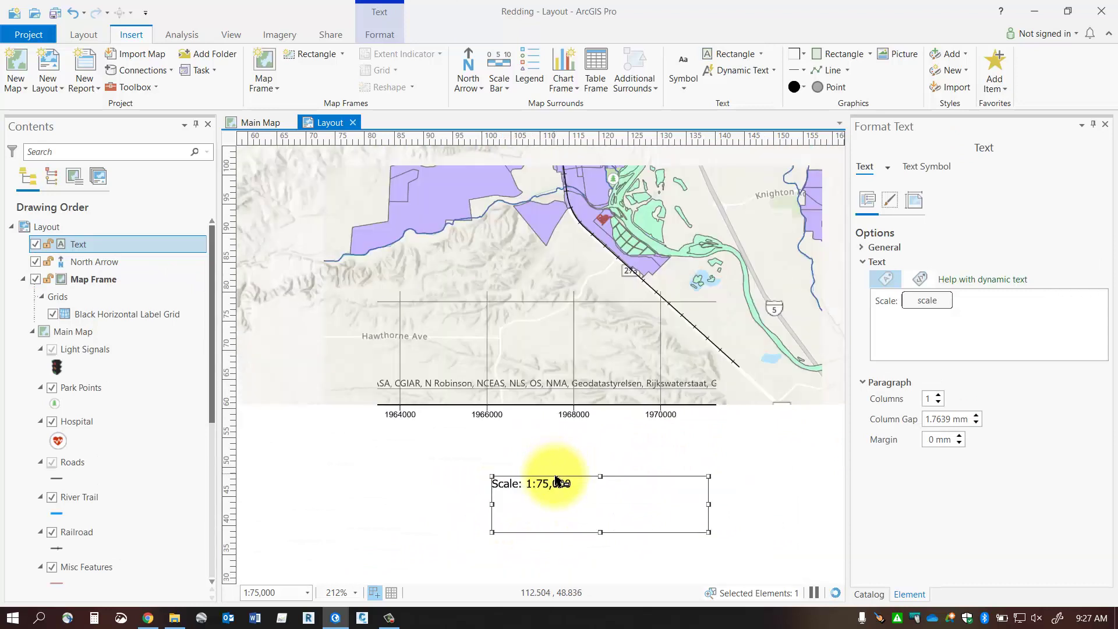
pyautogui.scroll(-5, 556, 481)
pyautogui.click(761, 54)
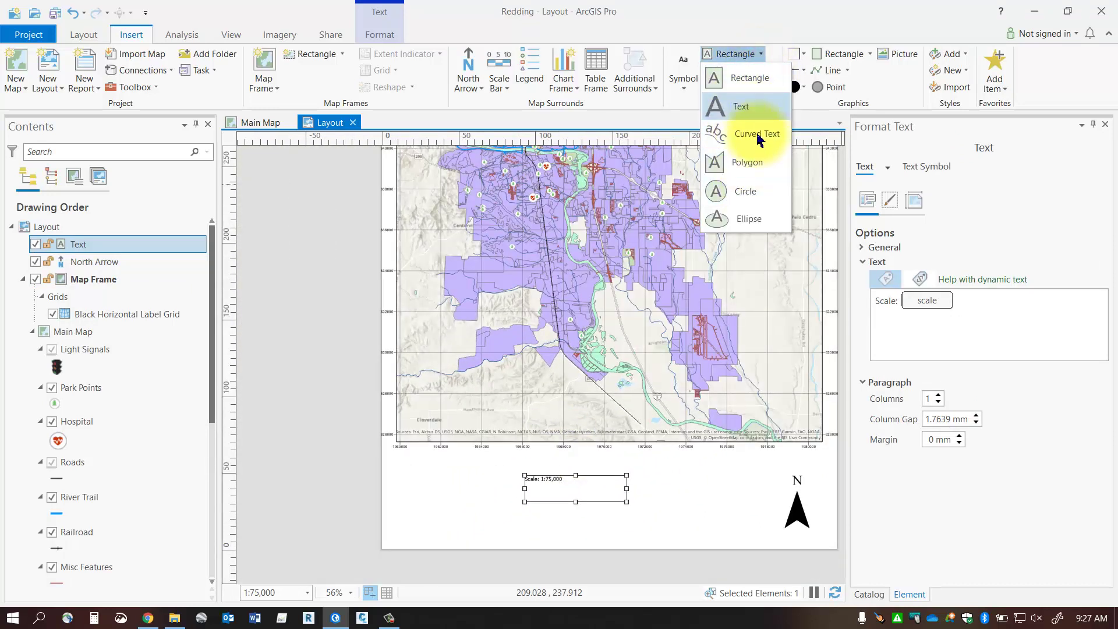
pyautogui.click(861, 49)
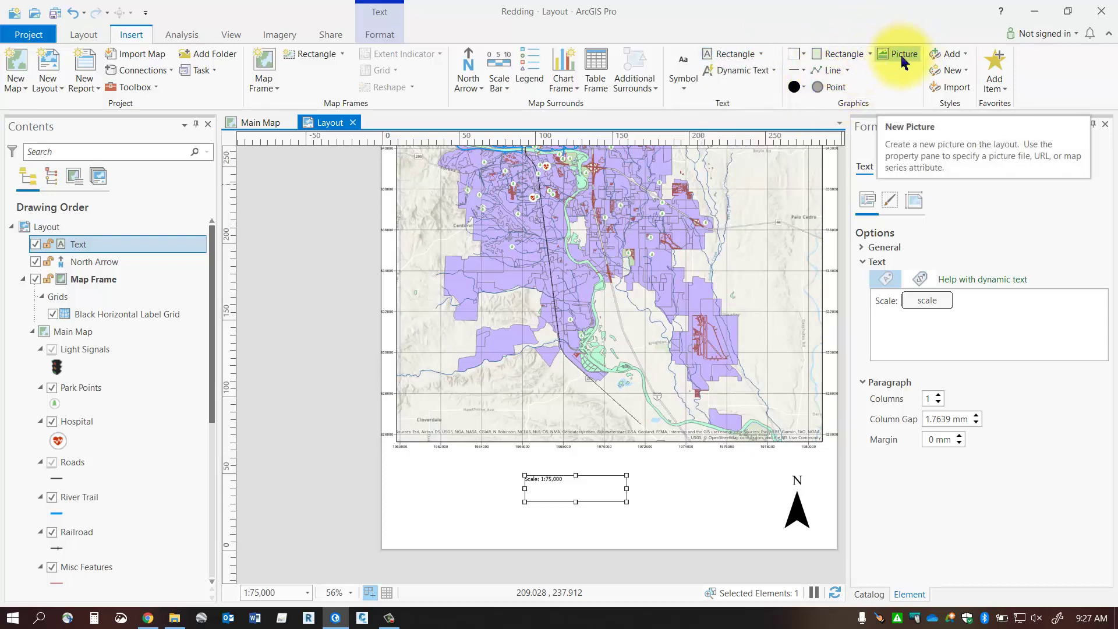
pyautogui.scroll(-3, 669, 279)
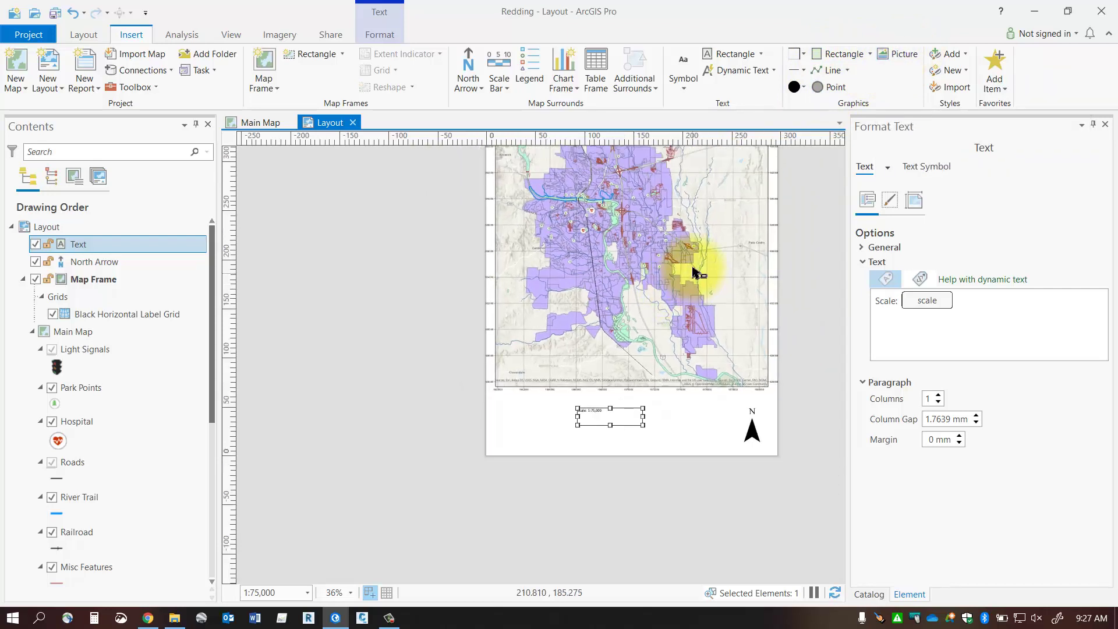